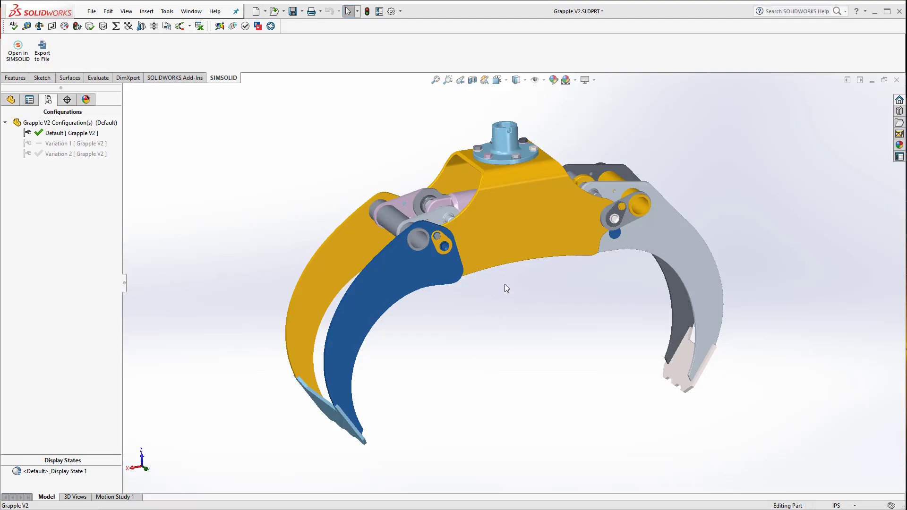
Step: Orbit the grapple and launch it into SimSolid from the SIMSOLID ribbon
{"action": "middle_click_drag", "start_coordinate": [505, 288], "coordinate": [511, 277]}
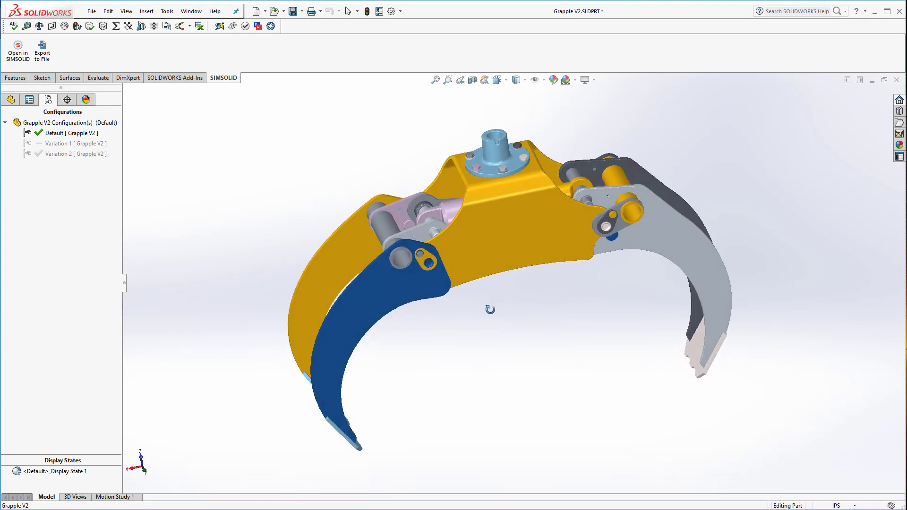
{"action": "mouse_move", "coordinate": [510, 277]}
{"action": "middle_mouse_down"}
{"action": "mouse_move", "coordinate": [494, 290]}
{"action": "mouse_move", "coordinate": [432, 279]}
{"action": "middle_mouse_up"}
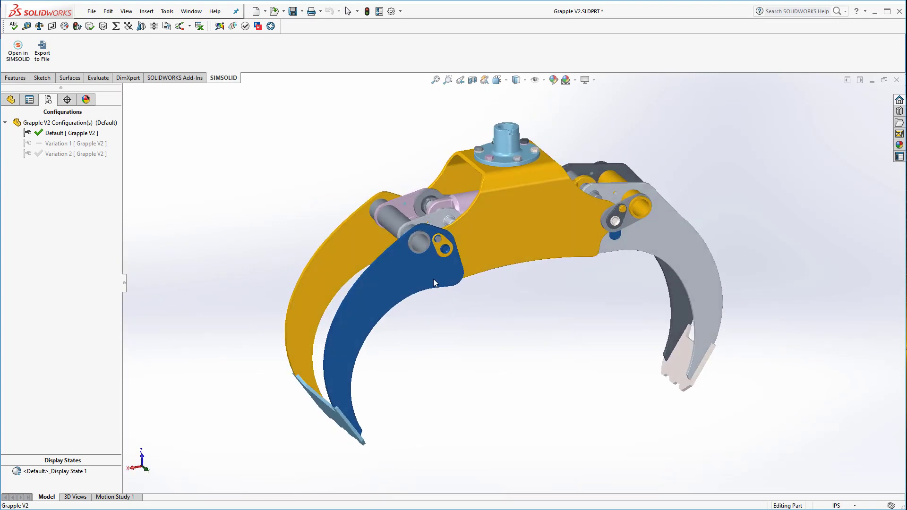
{"action": "left_click", "coordinate": [20, 48]}
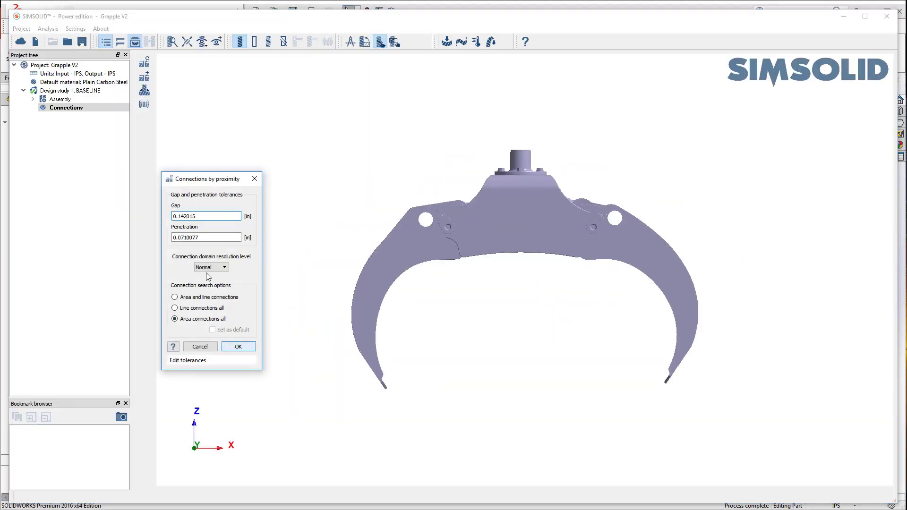
Step: Accept the proximity connection defaults and colour each part distinctly in an oblique view
{"action": "left_click", "coordinate": [240, 346]}
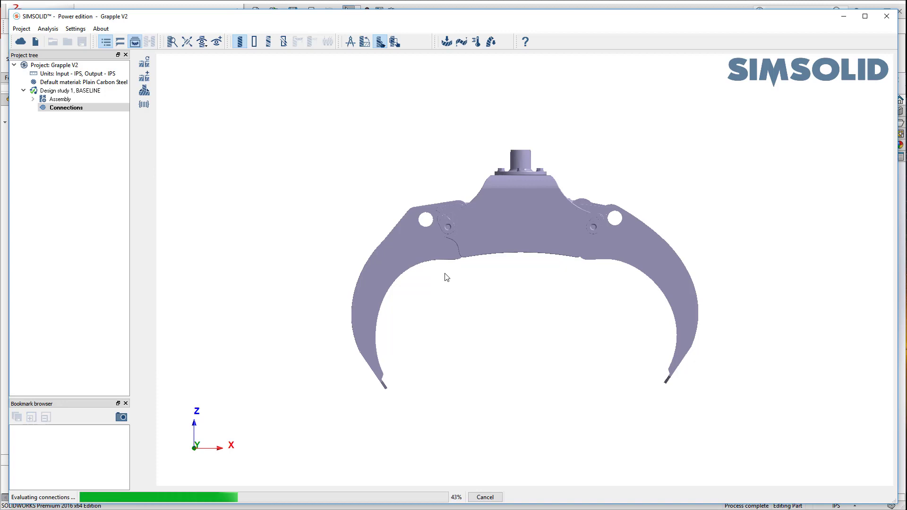
{"action": "left_click", "coordinate": [268, 44]}
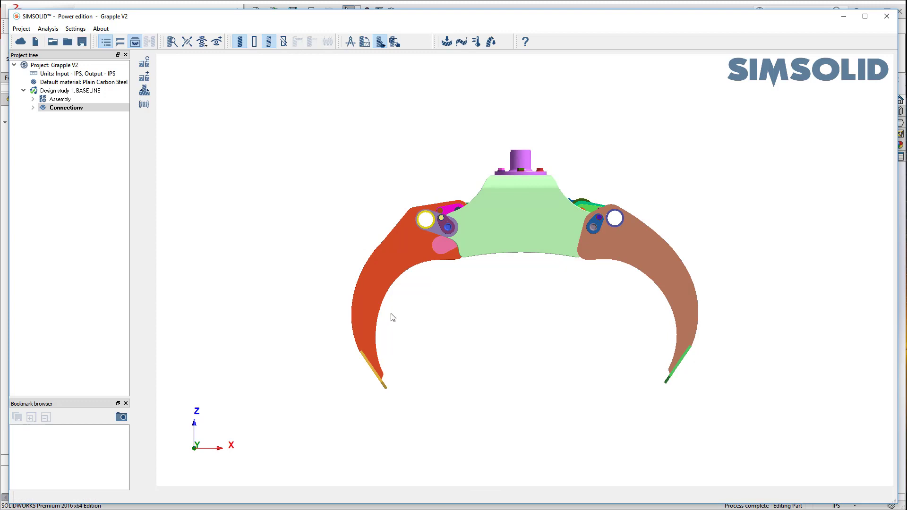
{"action": "mouse_move", "coordinate": [446, 330]}
{"action": "middle_mouse_down"}
{"action": "mouse_move", "coordinate": [460, 379]}
{"action": "mouse_move", "coordinate": [473, 334]}
{"action": "mouse_move", "coordinate": [642, 314]}
{"action": "middle_mouse_up"}
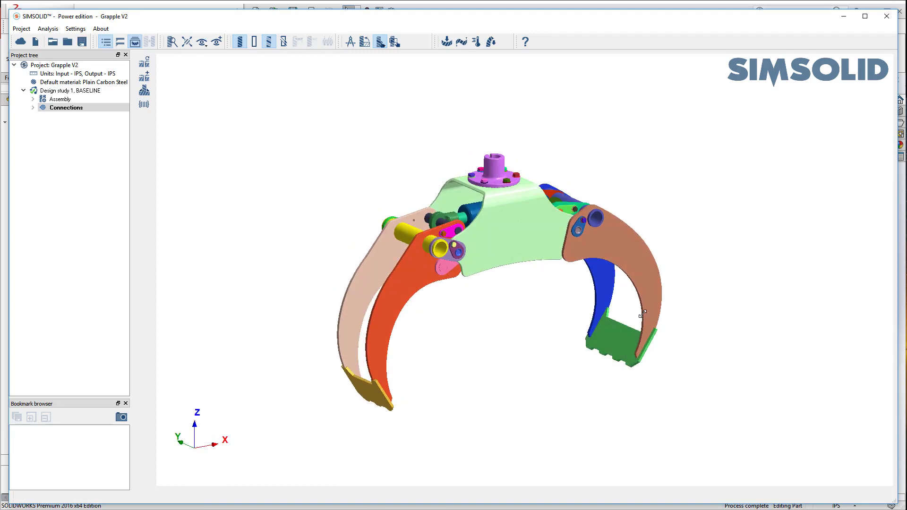
Step: Add a structural analysis and fix the top hub face as immovable
{"action": "left_click", "coordinate": [447, 43]}
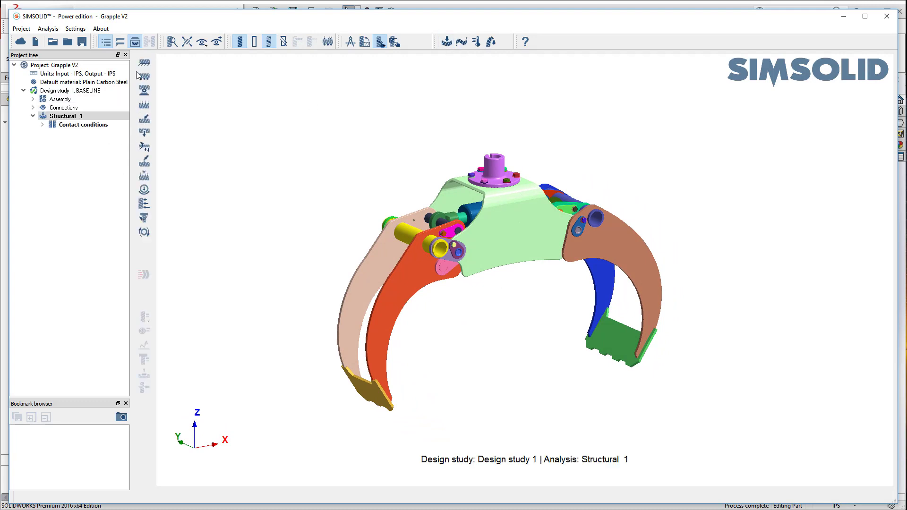
{"action": "left_click", "coordinate": [143, 75]}
{"action": "left_click", "coordinate": [486, 164]}
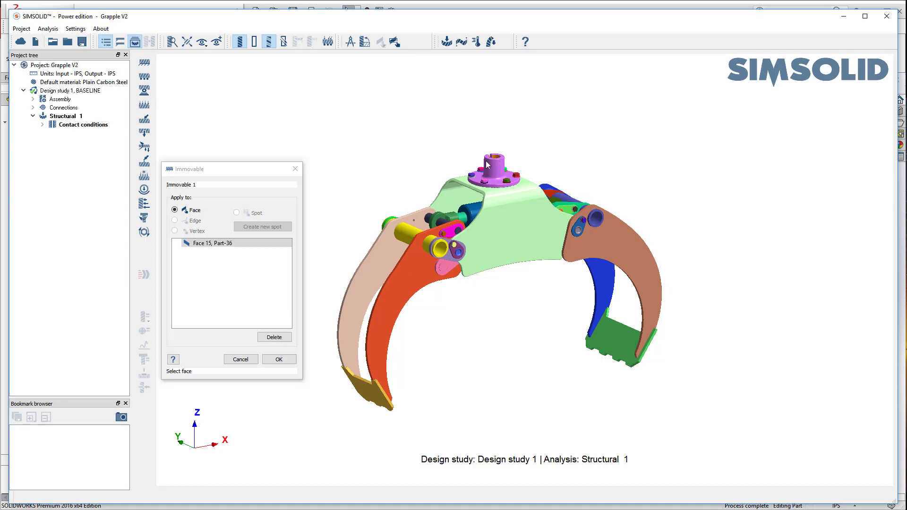
{"action": "left_click", "coordinate": [278, 359]}
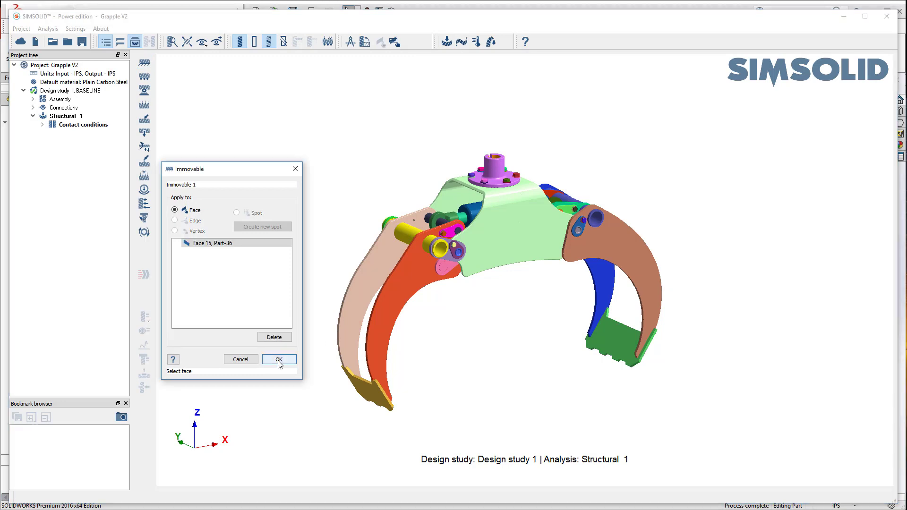
Step: Apply a uniform 1000 lbf load along X to the green jaw pad
{"action": "left_click", "coordinate": [145, 133]}
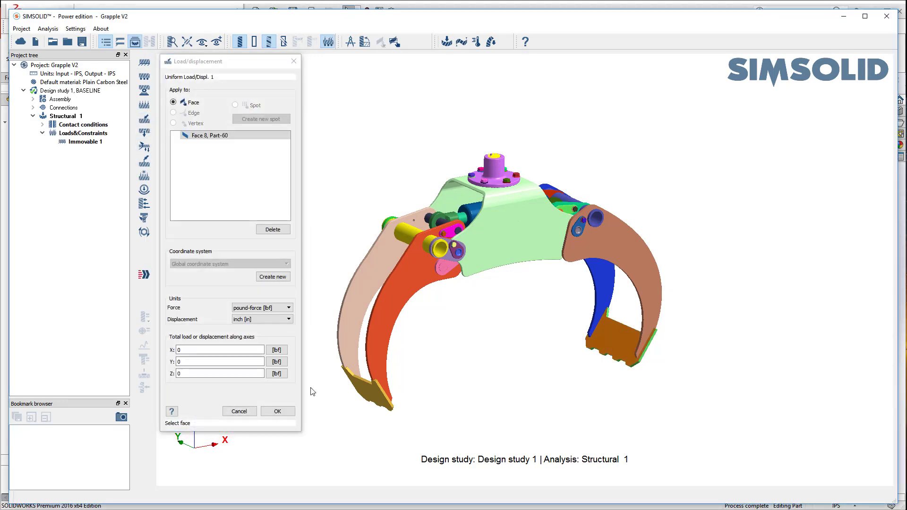
{"action": "left_click", "coordinate": [178, 350]}
{"action": "type", "text": "1000"}
{"action": "left_click", "coordinate": [277, 411]}
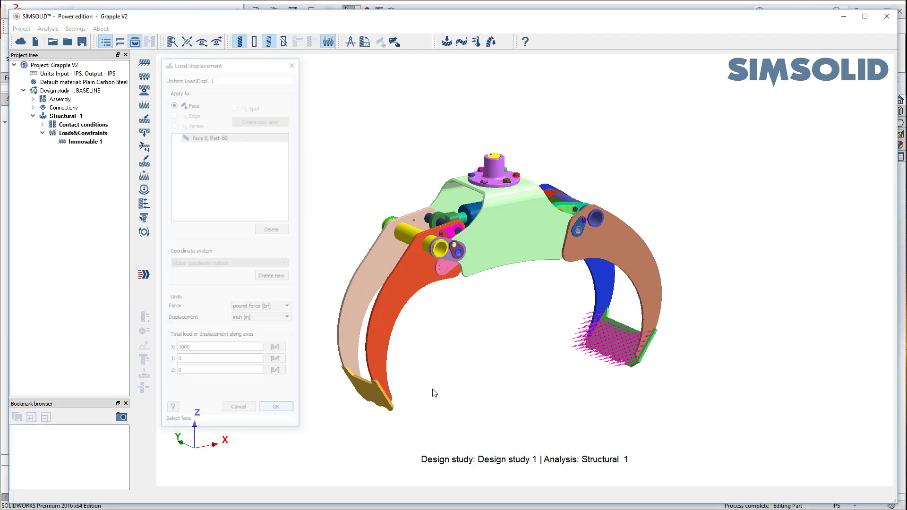
{"action": "mouse_move", "coordinate": [460, 385]}
{"action": "left_mouse_down"}
{"action": "mouse_move", "coordinate": [481, 389]}
{"action": "mouse_move", "coordinate": [514, 336]}
{"action": "mouse_move", "coordinate": [509, 299]}
{"action": "mouse_move", "coordinate": [415, 359]}
{"action": "left_mouse_up"}
{"action": "right_click_drag", "start_coordinate": [415, 359], "coordinate": [489, 341]}
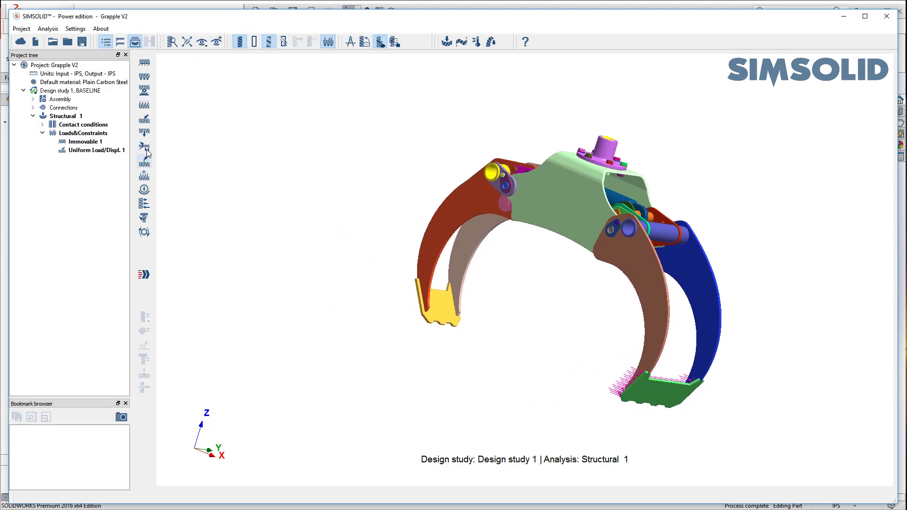
Step: Apply a uniform -1000 lbf load along X to the yellow jaw pad
{"action": "left_click", "coordinate": [144, 119]}
{"action": "left_click", "coordinate": [436, 304]}
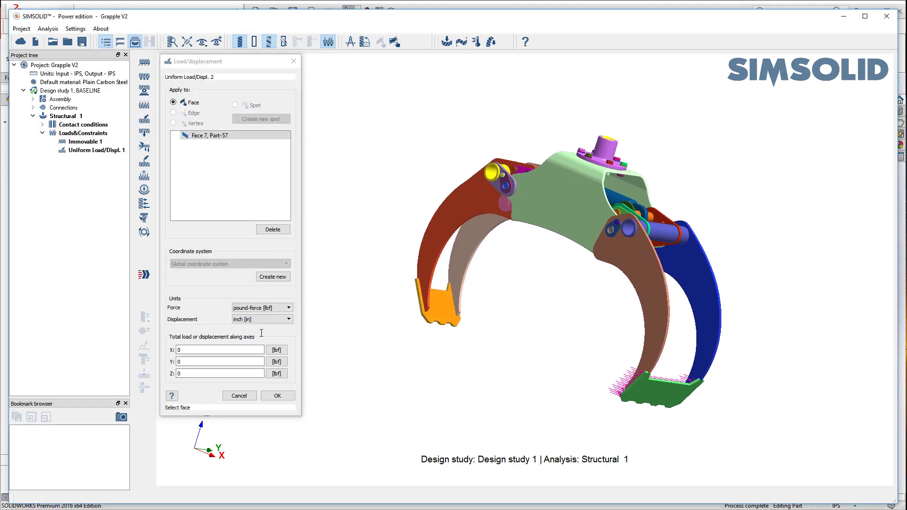
{"action": "double_click", "coordinate": [220, 349]}
{"action": "type", "text": "-"}
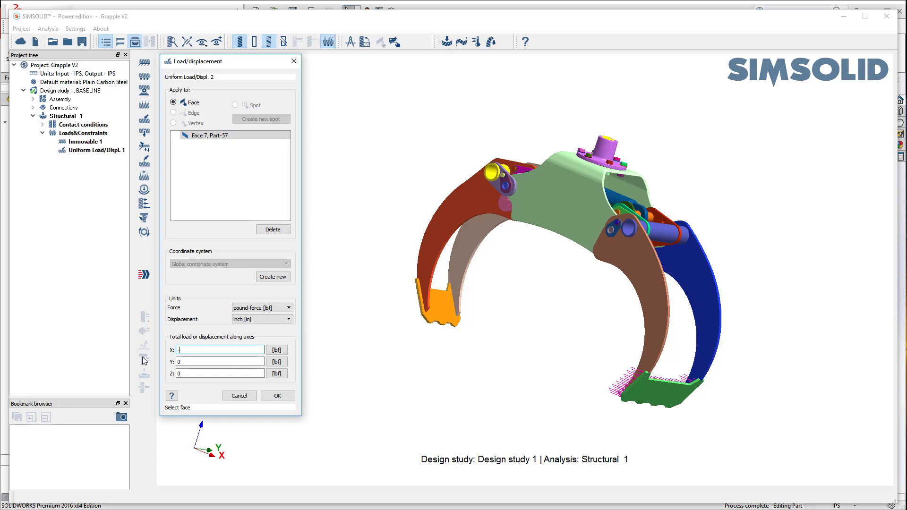
{"action": "type", "text": "1000"}
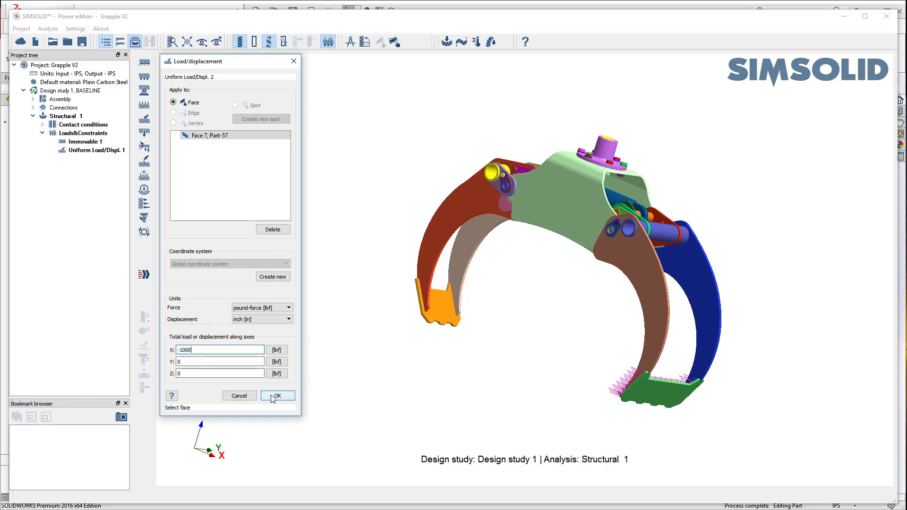
{"action": "left_click", "coordinate": [277, 396]}
{"action": "mouse_move", "coordinate": [489, 316]}
{"action": "left_mouse_down"}
{"action": "mouse_move", "coordinate": [632, 319]}
{"action": "mouse_move", "coordinate": [573, 284]}
{"action": "mouse_move", "coordinate": [533, 288]}
{"action": "mouse_move", "coordinate": [533, 270]}
{"action": "mouse_move", "coordinate": [555, 297]}
{"action": "left_mouse_up"}
Step: Solve Structural 1 and hide the load arrows once the Result node appears
{"action": "left_click", "coordinate": [143, 274]}
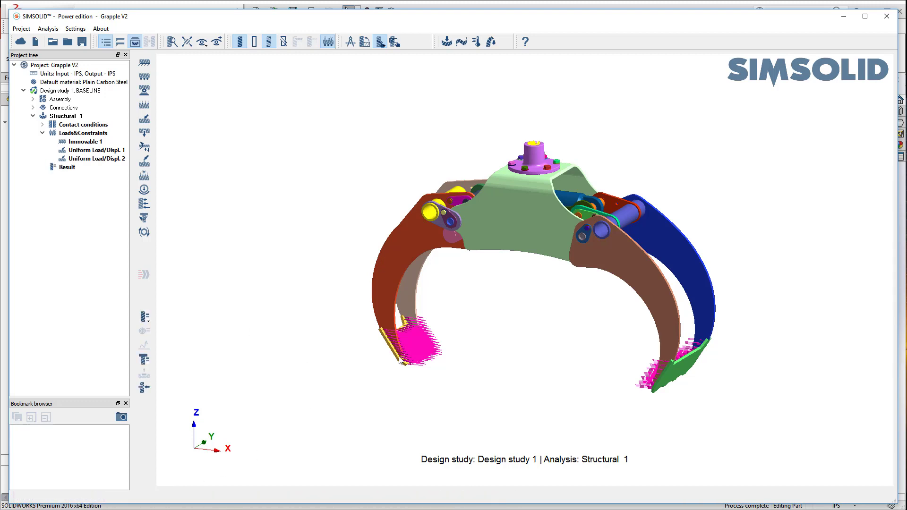
{"action": "right_click_drag", "start_coordinate": [484, 340], "coordinate": [460, 321]}
{"action": "left_click_drag", "start_coordinate": [459, 321], "coordinate": [537, 328]}
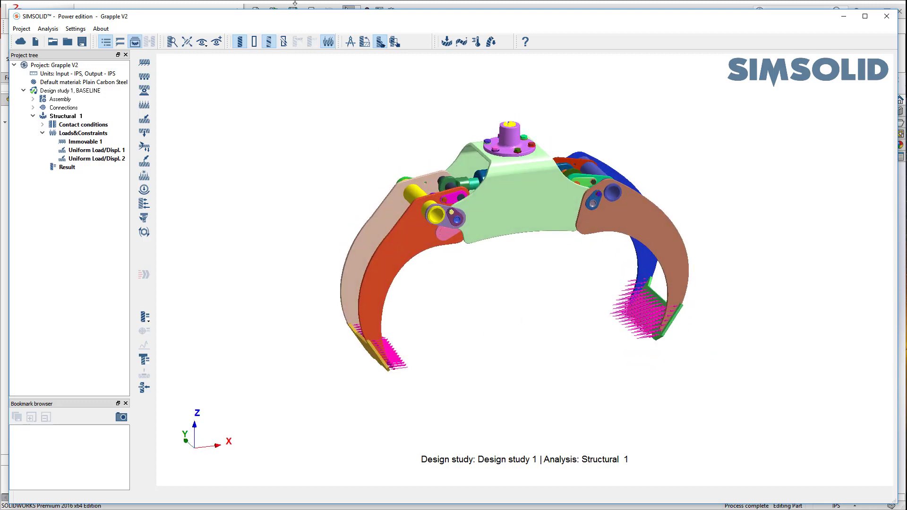
{"action": "left_click", "coordinate": [325, 43]}
{"action": "left_click", "coordinate": [255, 42]}
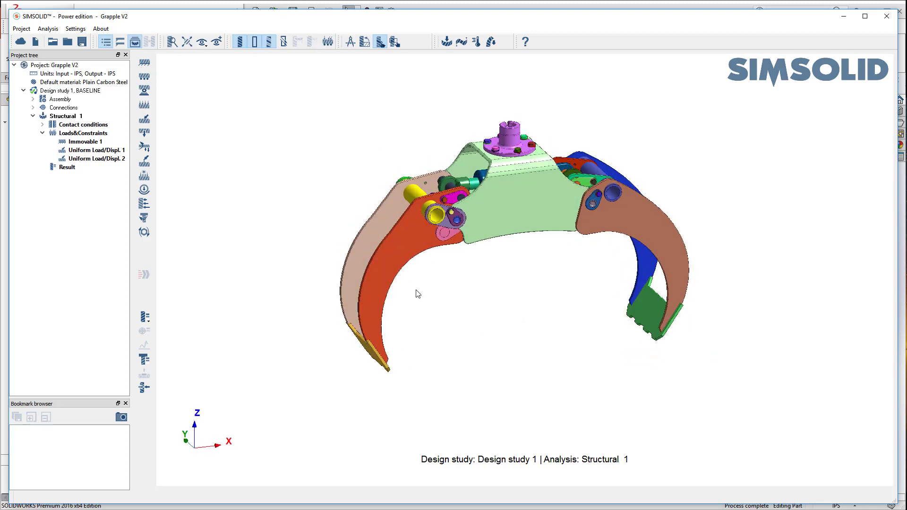
{"action": "left_click_drag", "start_coordinate": [390, 323], "coordinate": [404, 324]}
Step: Plot displacement magnitude with animated exaggerated deformation and save it as a bookmark
{"action": "left_click", "coordinate": [144, 317]}
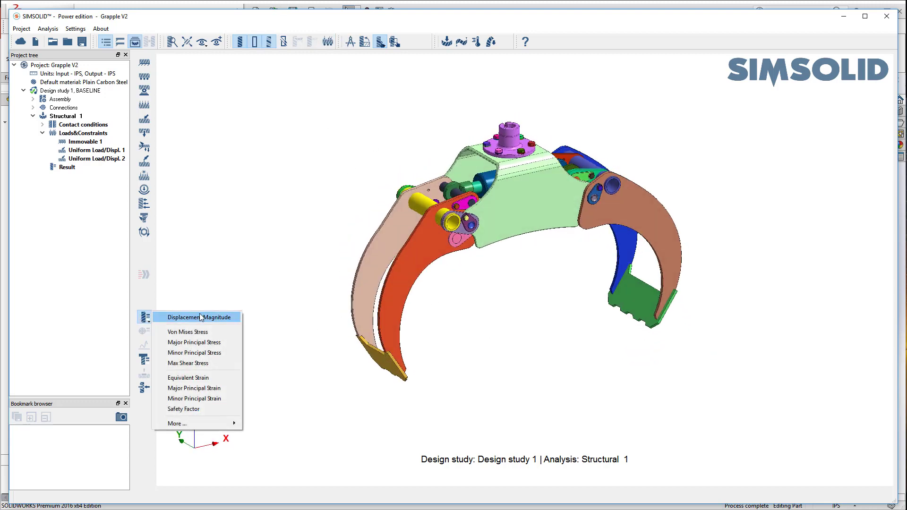
{"action": "left_click", "coordinate": [201, 318]}
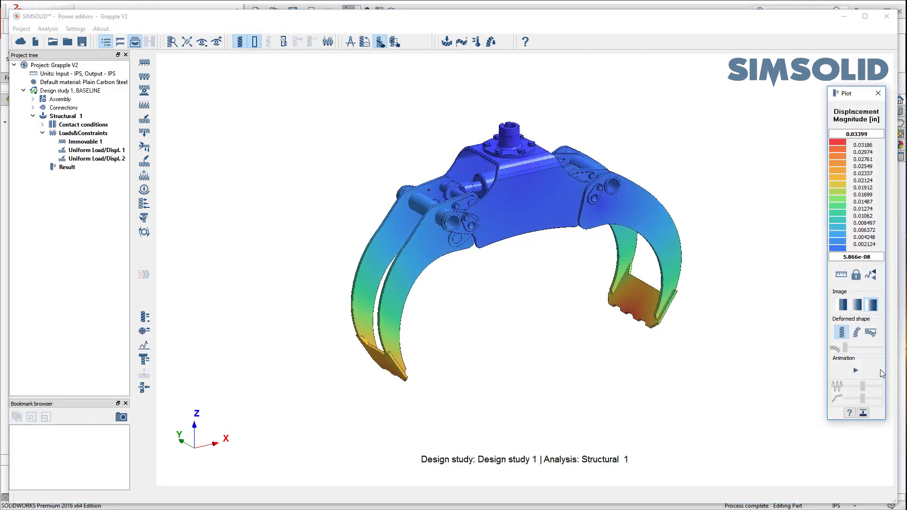
{"action": "left_click", "coordinate": [858, 333]}
{"action": "middle_click_drag", "start_coordinate": [527, 369], "coordinate": [801, 397]}
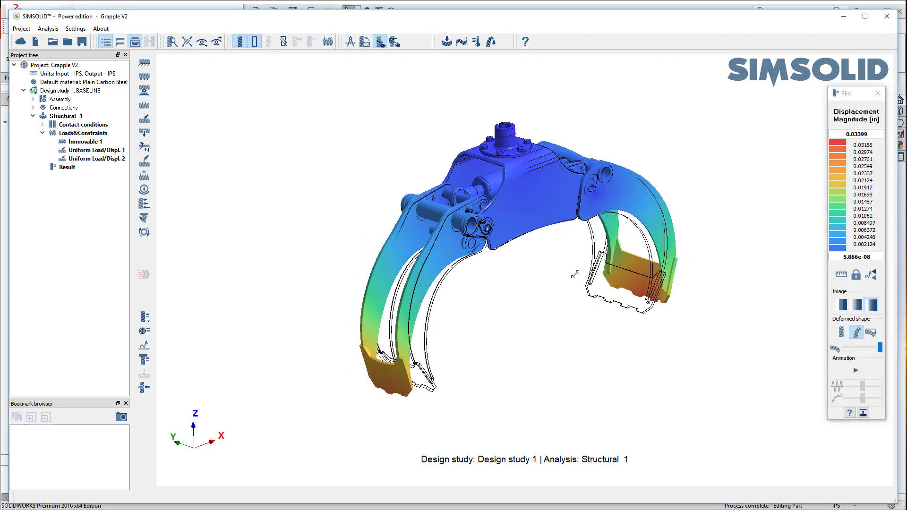
{"action": "left_click", "coordinate": [855, 370]}
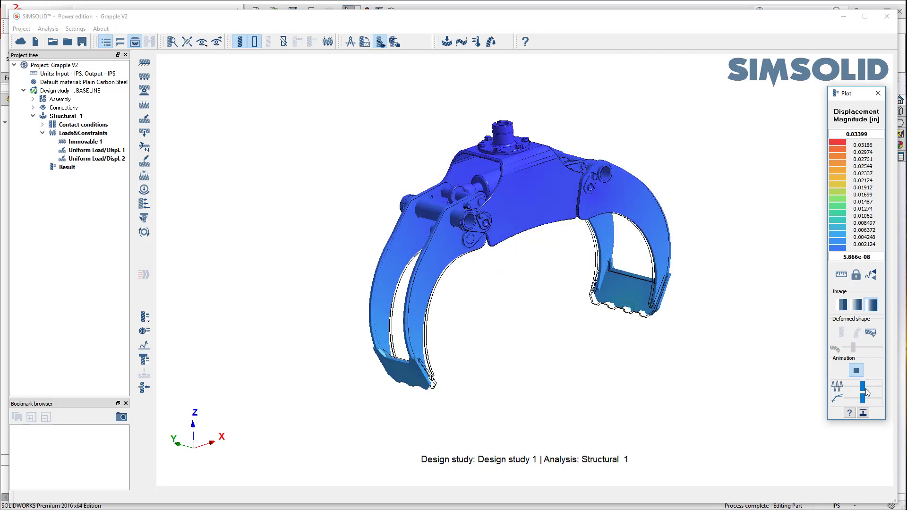
{"action": "left_click", "coordinate": [878, 386]}
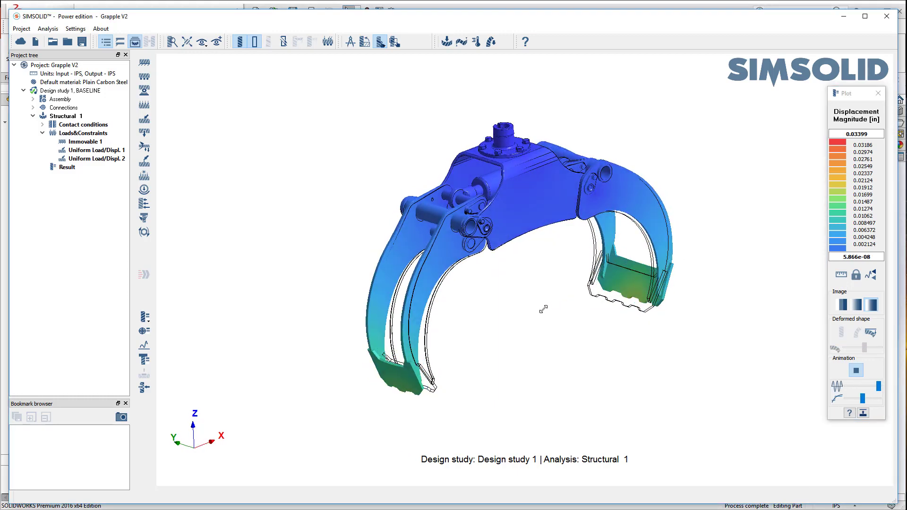
{"action": "left_click", "coordinate": [863, 414]}
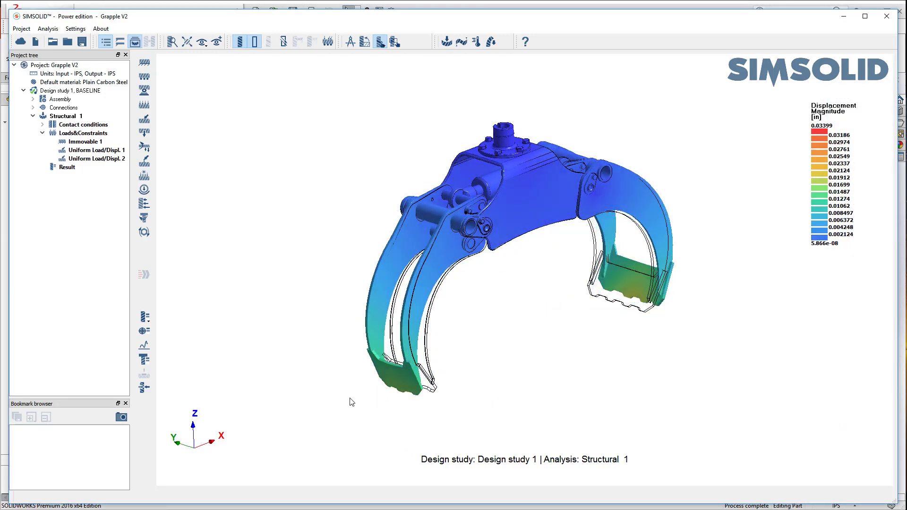
{"action": "left_click", "coordinate": [120, 418]}
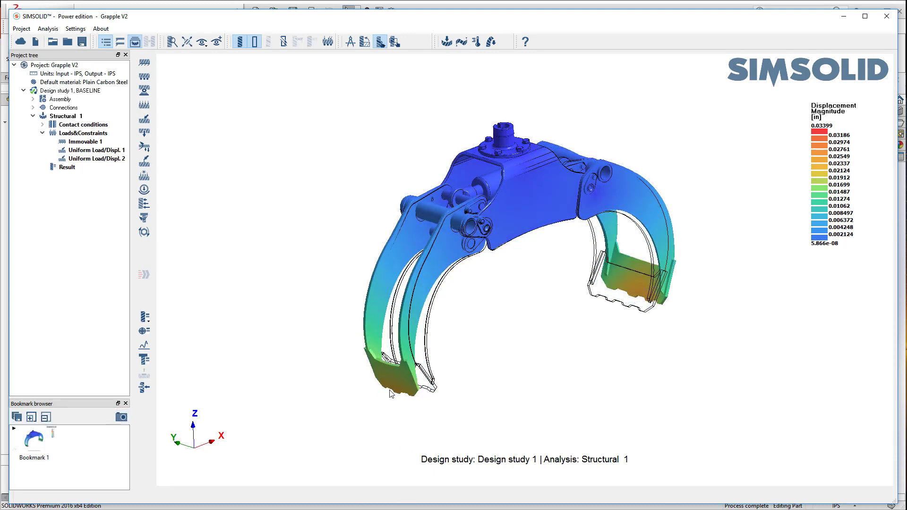
Step: Switch to von Mises stress, frame the high-stress jaw pad and save Bookmark 2
{"action": "left_click", "coordinate": [839, 220]}
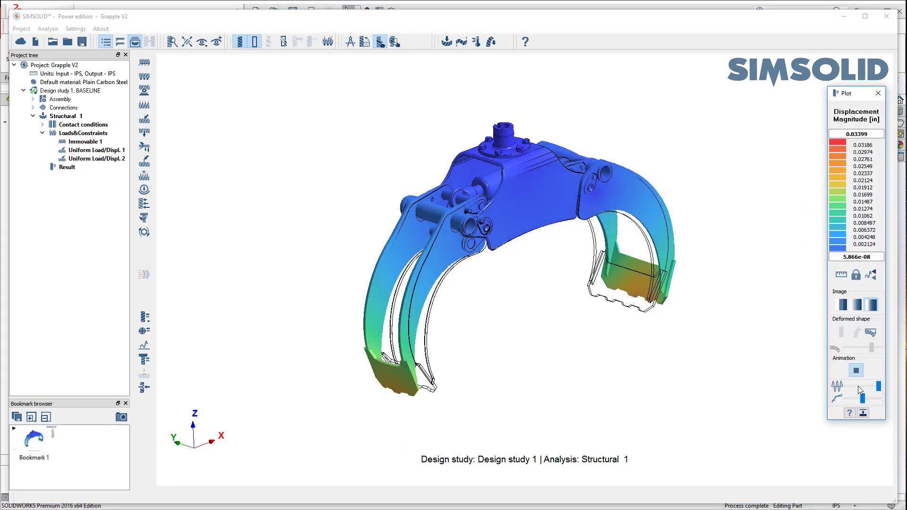
{"action": "left_click", "coordinate": [857, 368]}
{"action": "left_click", "coordinate": [144, 317]}
{"action": "left_click", "coordinate": [188, 331]}
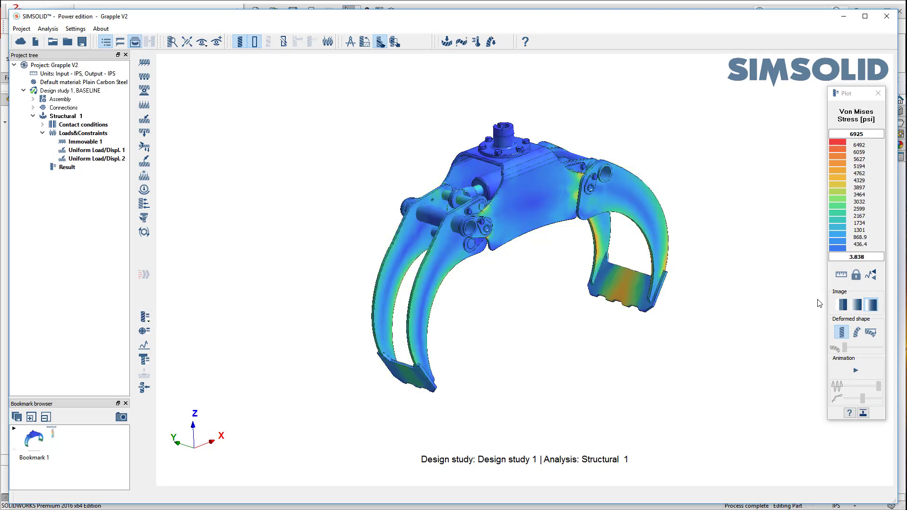
{"action": "scroll", "coordinate": [625, 280], "scroll_direction": "up", "scroll_amount": 5}
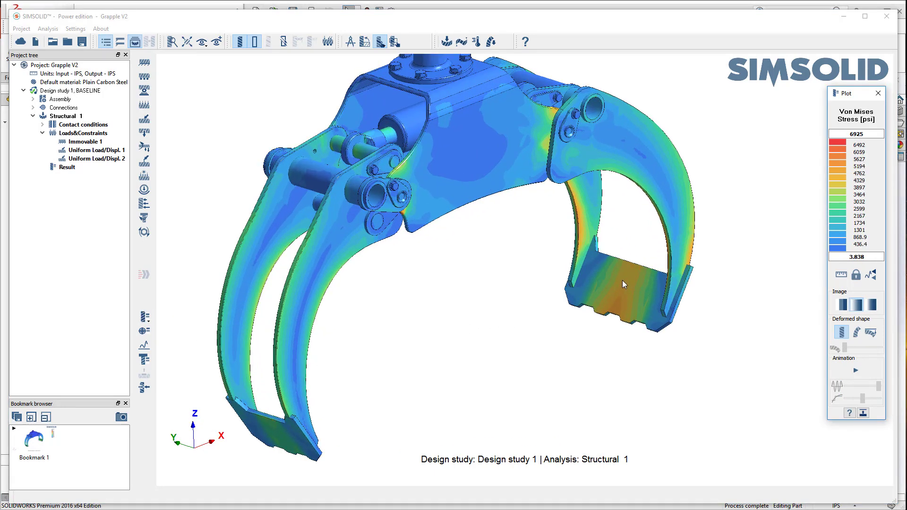
{"action": "scroll", "coordinate": [536, 317], "scroll_direction": "up", "scroll_amount": 3}
{"action": "middle_click_drag", "start_coordinate": [535, 317], "coordinate": [544, 361]}
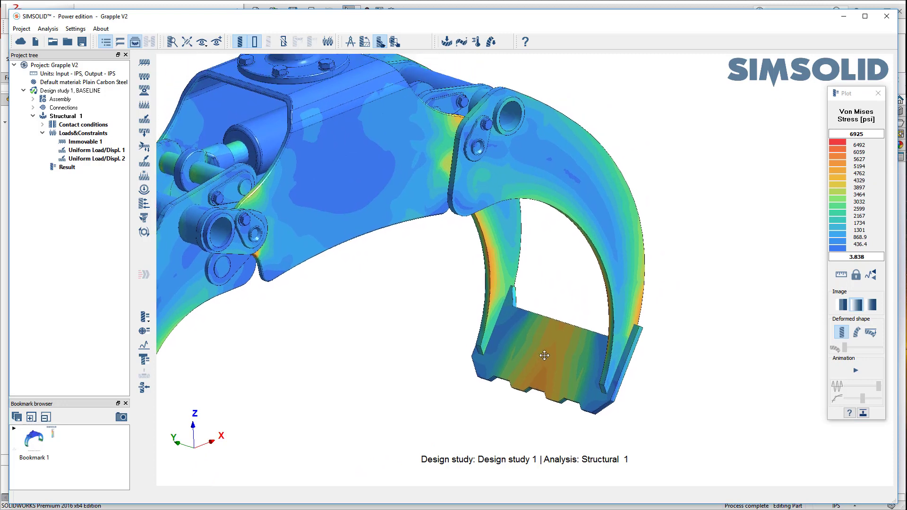
{"action": "left_click", "coordinate": [863, 414]}
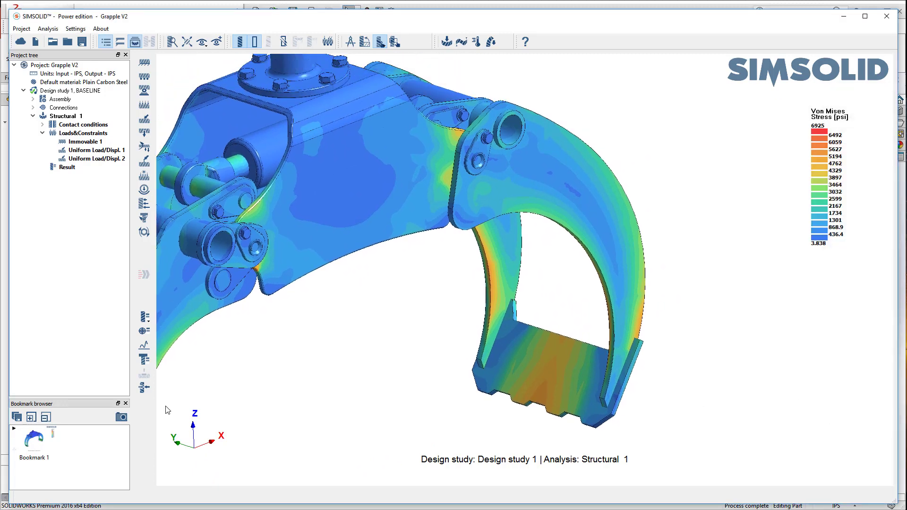
{"action": "left_click", "coordinate": [122, 417]}
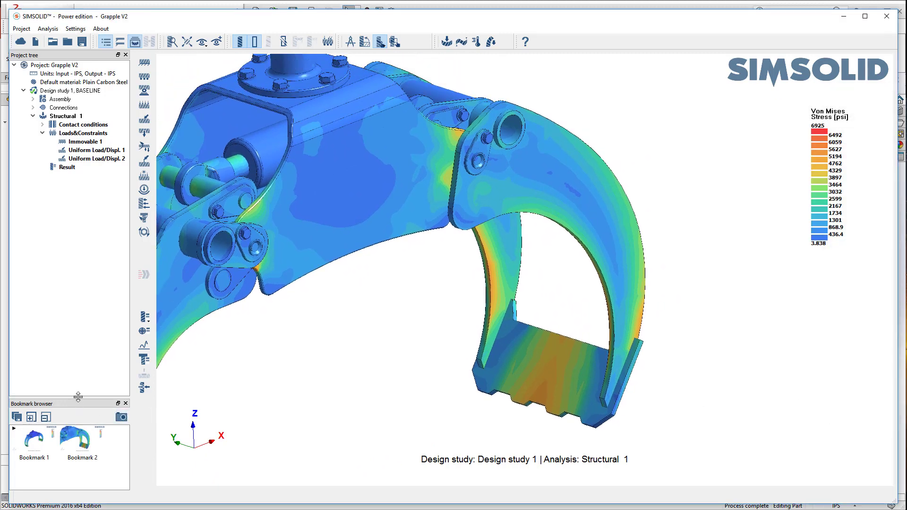
{"action": "left_click_drag", "start_coordinate": [78, 396], "coordinate": [78, 374]}
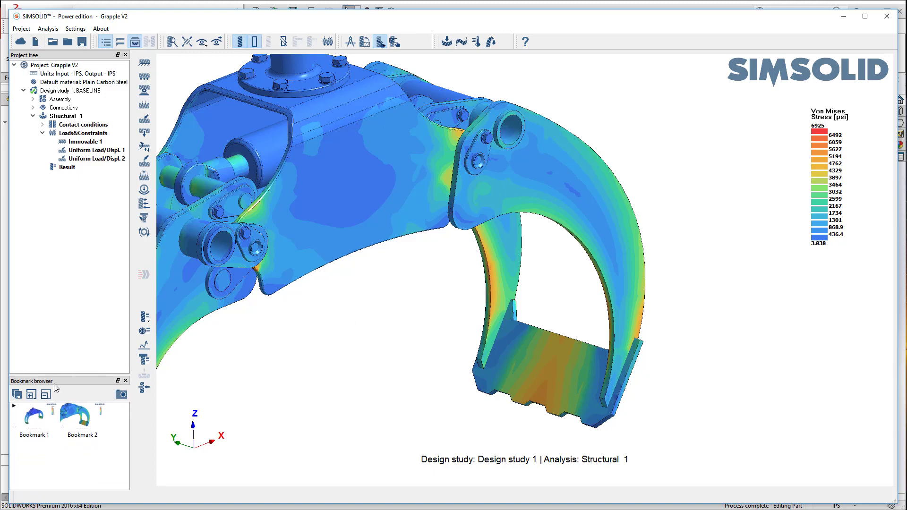
Step: Show Design study 1's assembly coloured by part and save the view as Bookmark 3
{"action": "left_click", "coordinate": [54, 101]}
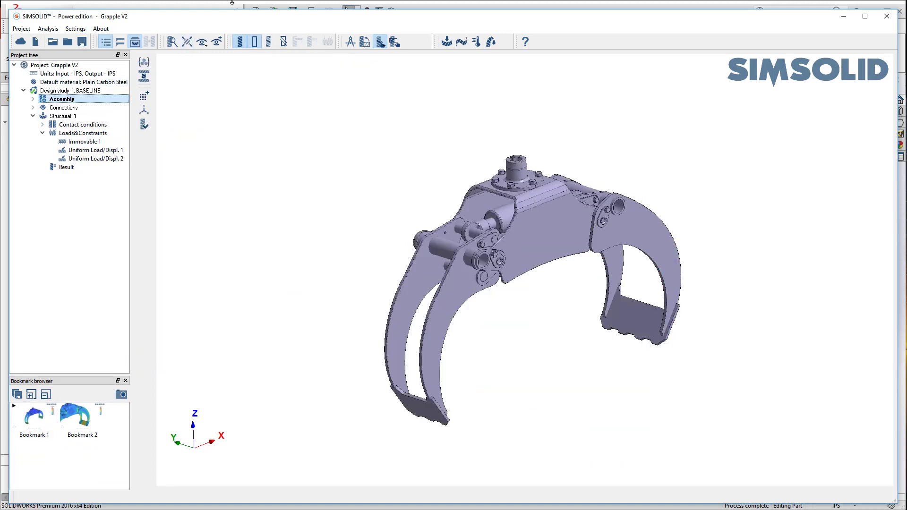
{"action": "left_click", "coordinate": [268, 42]}
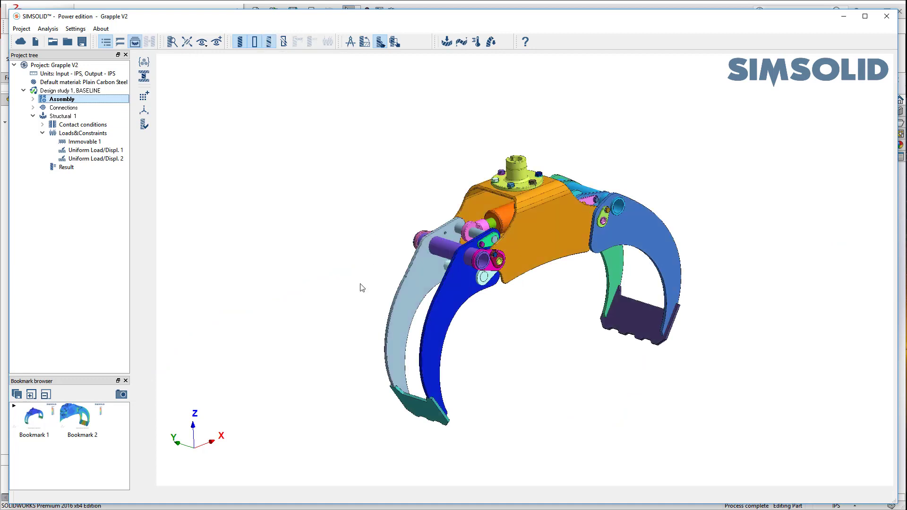
{"action": "mouse_move", "coordinate": [360, 285]}
{"action": "middle_mouse_down"}
{"action": "mouse_move", "coordinate": [352, 279]}
{"action": "mouse_move", "coordinate": [399, 278]}
{"action": "middle_mouse_up"}
{"action": "scroll", "coordinate": [399, 277], "scroll_direction": "up", "scroll_amount": 2}
{"action": "middle_click_drag", "start_coordinate": [492, 310], "coordinate": [424, 293]}
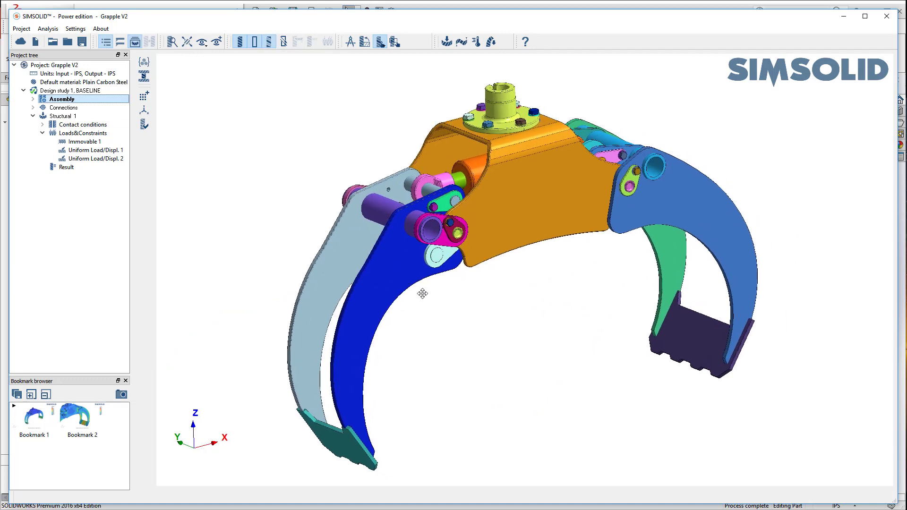
{"action": "middle_click_drag", "start_coordinate": [348, 314], "coordinate": [378, 323]}
{"action": "mouse_move", "coordinate": [534, 352]}
{"action": "middle_mouse_down"}
{"action": "mouse_move", "coordinate": [543, 345]}
{"action": "mouse_move", "coordinate": [535, 350]}
{"action": "middle_mouse_up"}
{"action": "left_click", "coordinate": [122, 395]}
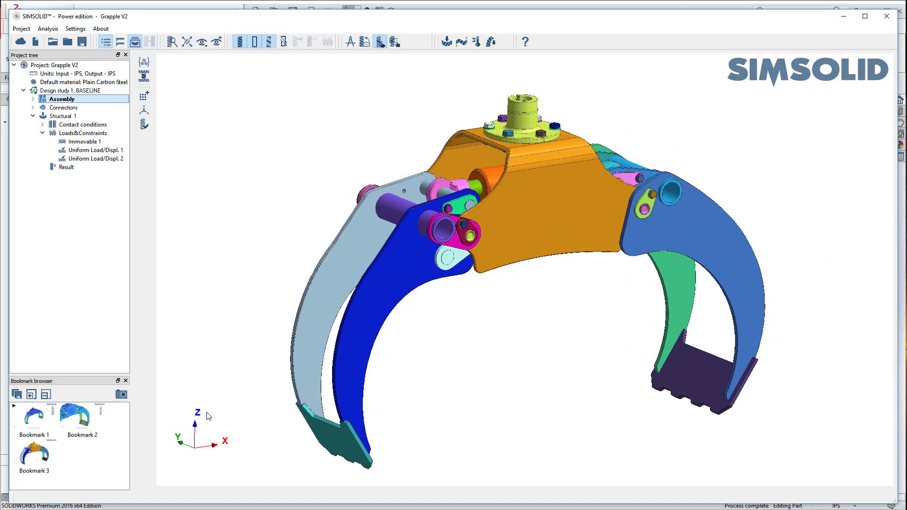
{"action": "middle_click_drag", "start_coordinate": [467, 364], "coordinate": [464, 366]}
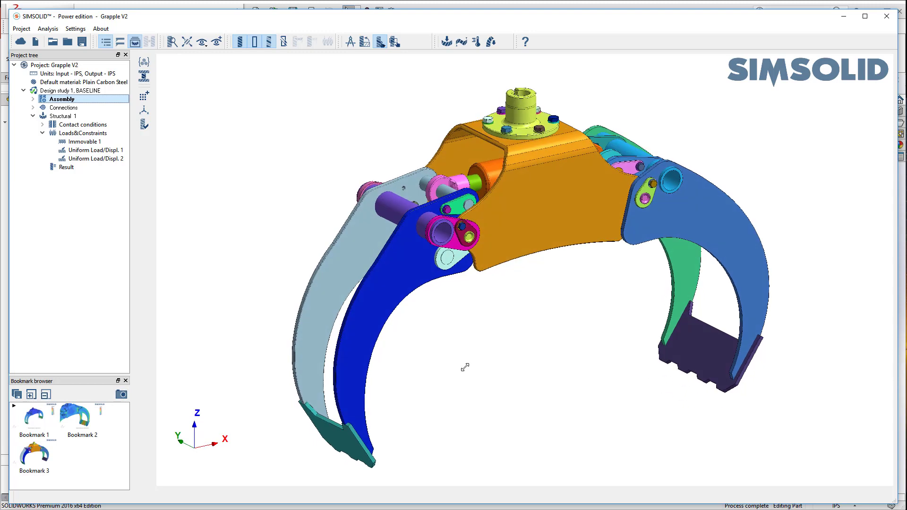
{"action": "middle_click_drag", "start_coordinate": [498, 328], "coordinate": [626, 343]}
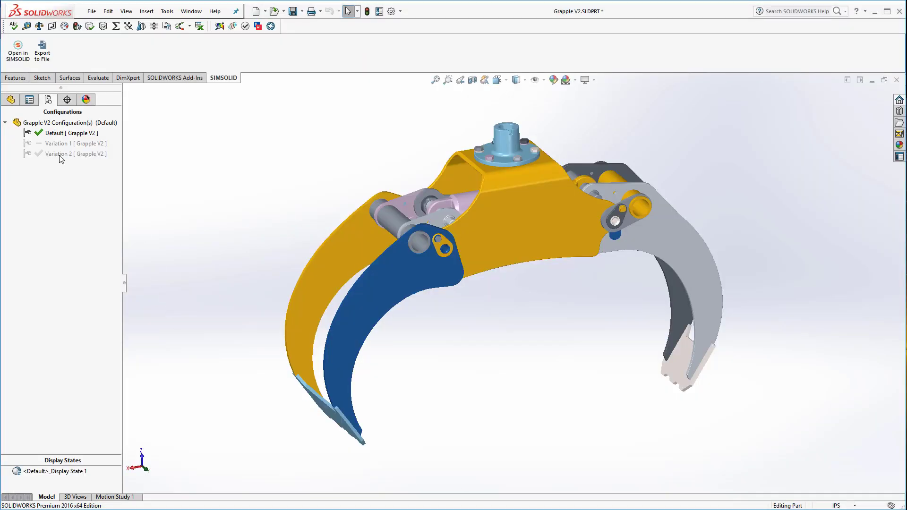
Step: Activate Variation 2 with cut-outs and export it into the existing Grapple V2 project
{"action": "double_click", "coordinate": [59, 154]}
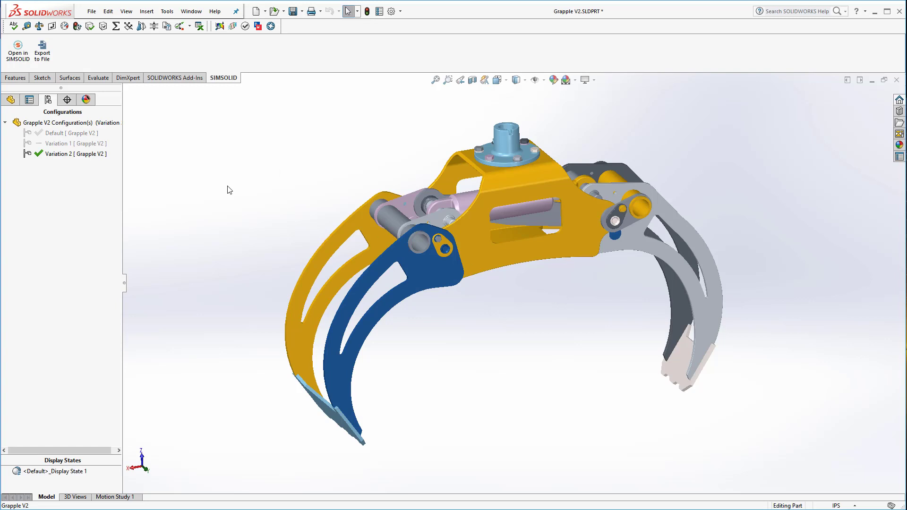
{"action": "middle_click_drag", "start_coordinate": [523, 335], "coordinate": [526, 320]}
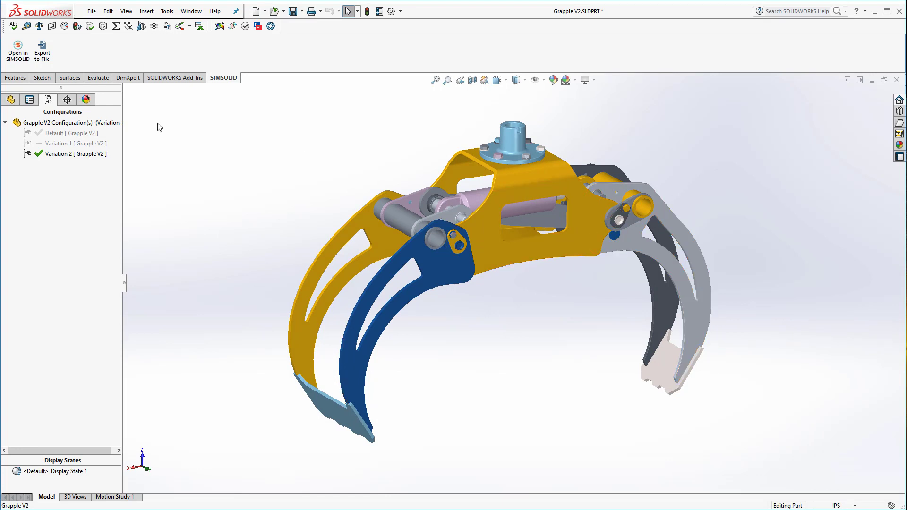
{"action": "left_click", "coordinate": [18, 51]}
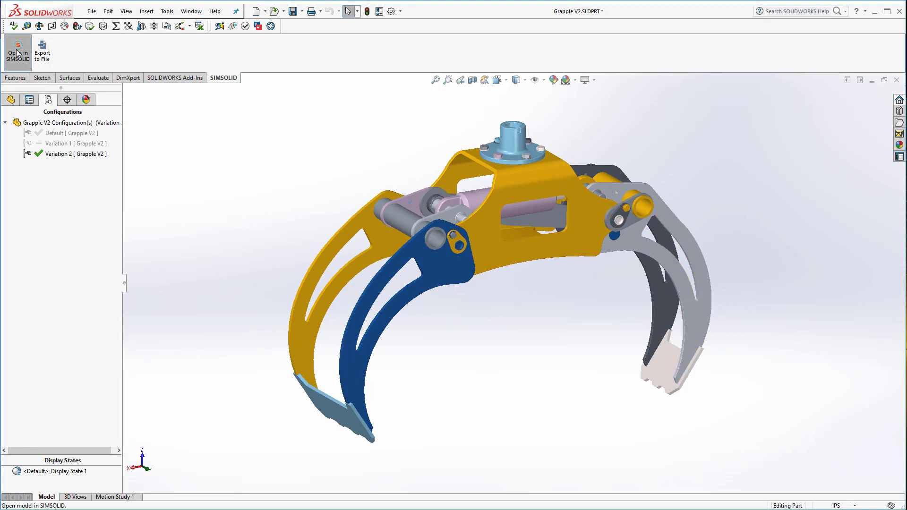
{"action": "left_click", "coordinate": [377, 208]}
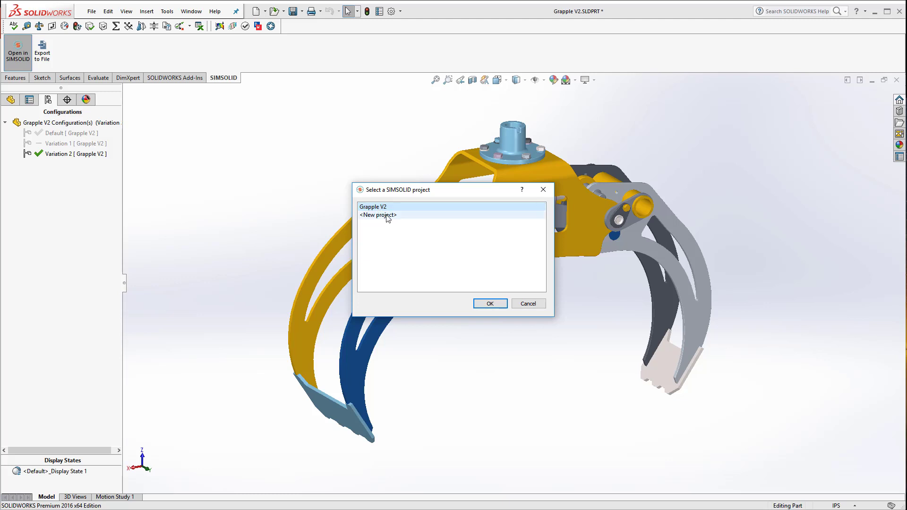
{"action": "left_click", "coordinate": [490, 304]}
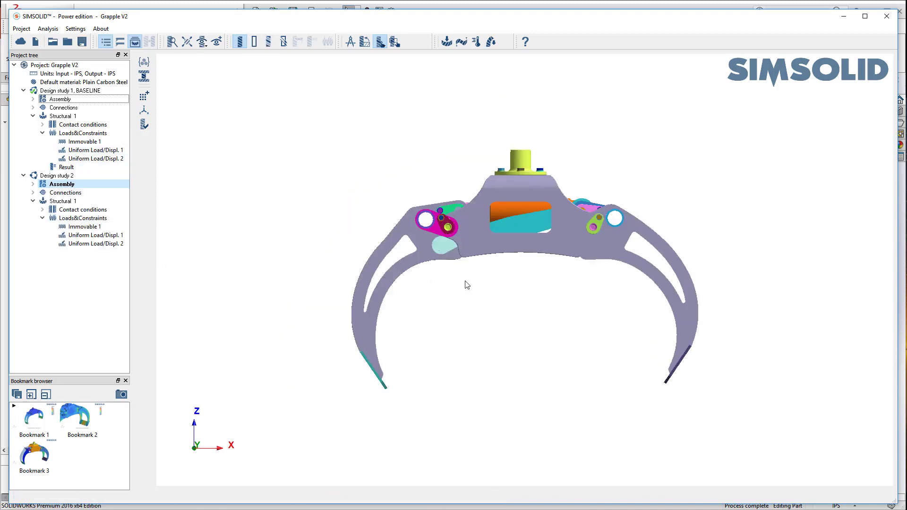
Step: Compare the baseline and Design study 2 cut-out assemblies in 3D
{"action": "mouse_move", "coordinate": [307, 255]}
{"action": "left_mouse_down"}
{"action": "mouse_move", "coordinate": [308, 274]}
{"action": "mouse_move", "coordinate": [662, 265]}
{"action": "mouse_move", "coordinate": [722, 277]}
{"action": "left_mouse_up"}
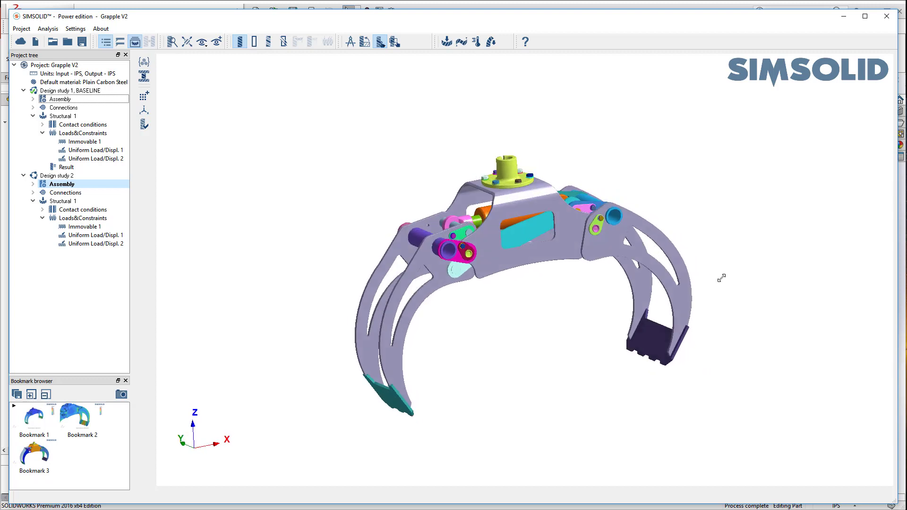
{"action": "left_click", "coordinate": [61, 101]}
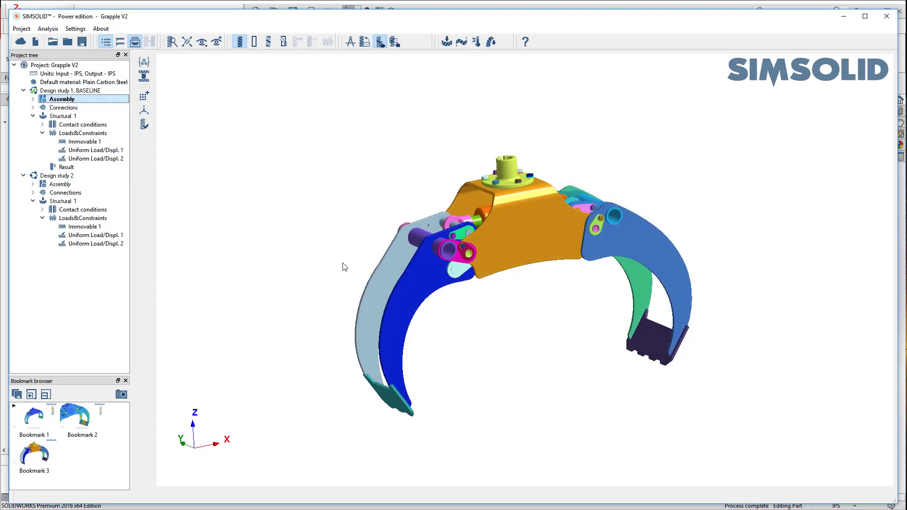
{"action": "left_click", "coordinate": [93, 183]}
{"action": "scroll", "coordinate": [572, 368], "scroll_direction": "up", "scroll_amount": 1}
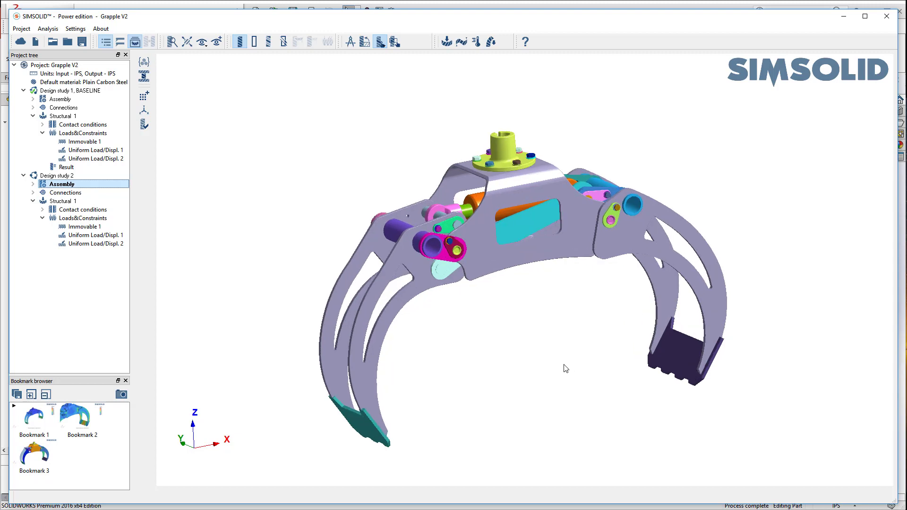
{"action": "scroll", "coordinate": [557, 369], "scroll_direction": "up", "scroll_amount": 1}
{"action": "scroll", "coordinate": [526, 360], "scroll_direction": "up", "scroll_amount": 1}
{"action": "scroll", "coordinate": [483, 375], "scroll_direction": "up", "scroll_amount": 1}
{"action": "left_click_drag", "start_coordinate": [598, 349], "coordinate": [611, 335]}
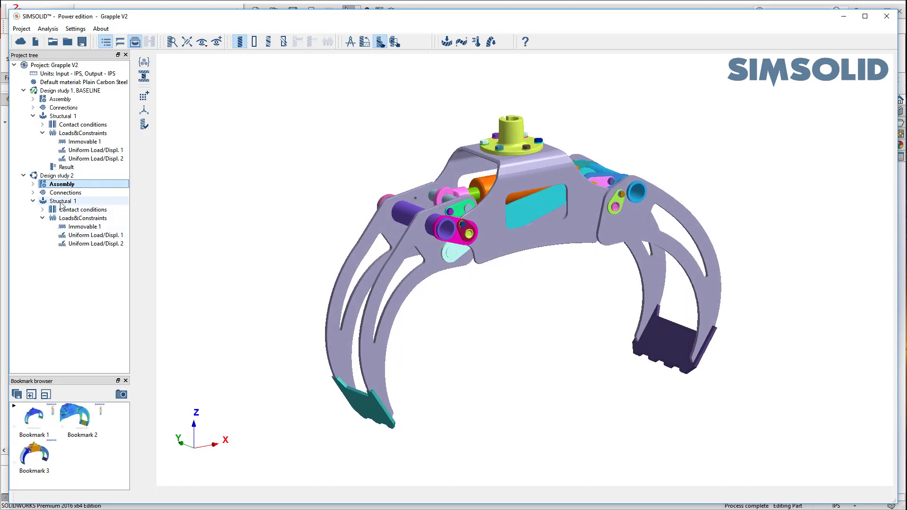
Step: Show Design study 2's load arrows on the claw ends and solve its structural analysis
{"action": "left_click", "coordinate": [67, 221]}
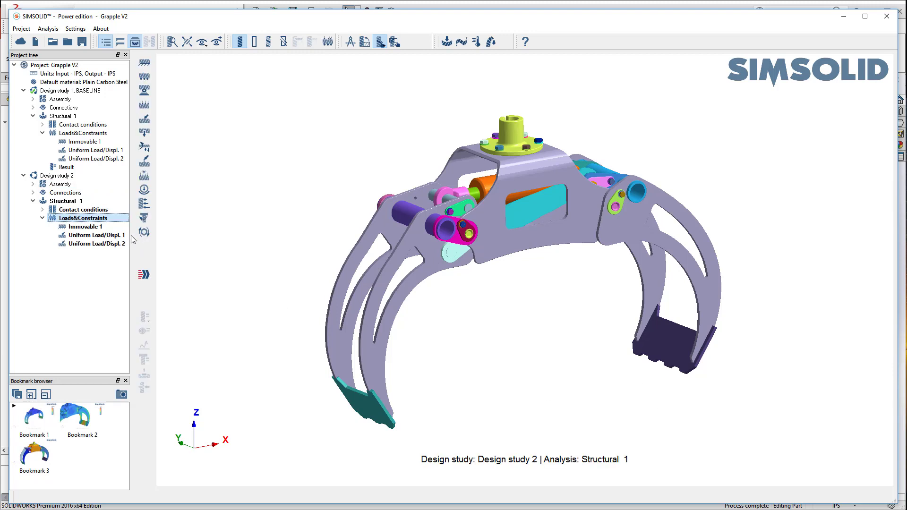
{"action": "left_click", "coordinate": [328, 44]}
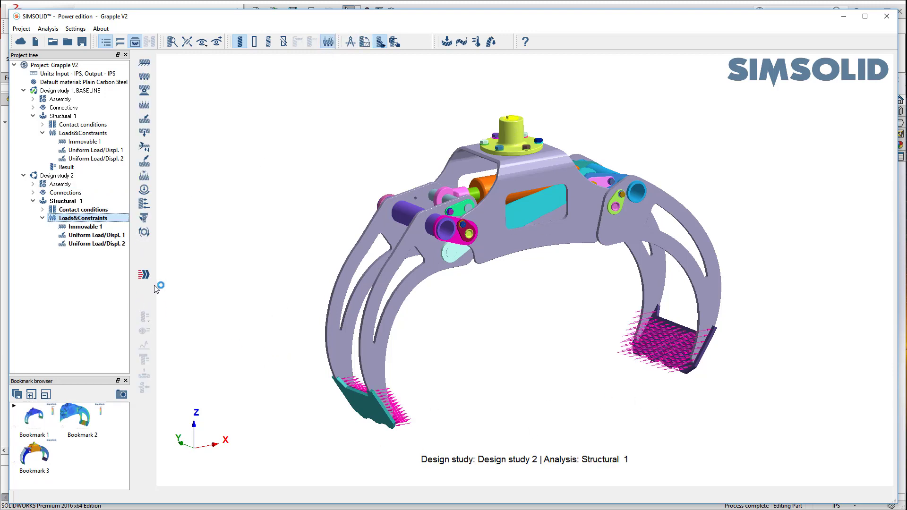
{"action": "left_click", "coordinate": [143, 276]}
{"action": "left_click", "coordinate": [143, 276]}
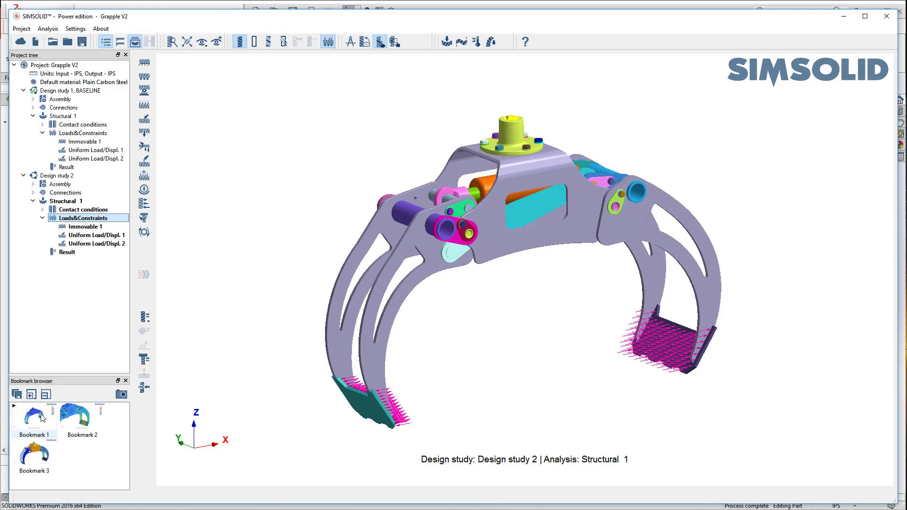
Step: Flip between Bookmark 2 and Design study 2's von Mises plot, ending on study 2 with Z up
{"action": "left_click", "coordinate": [69, 418]}
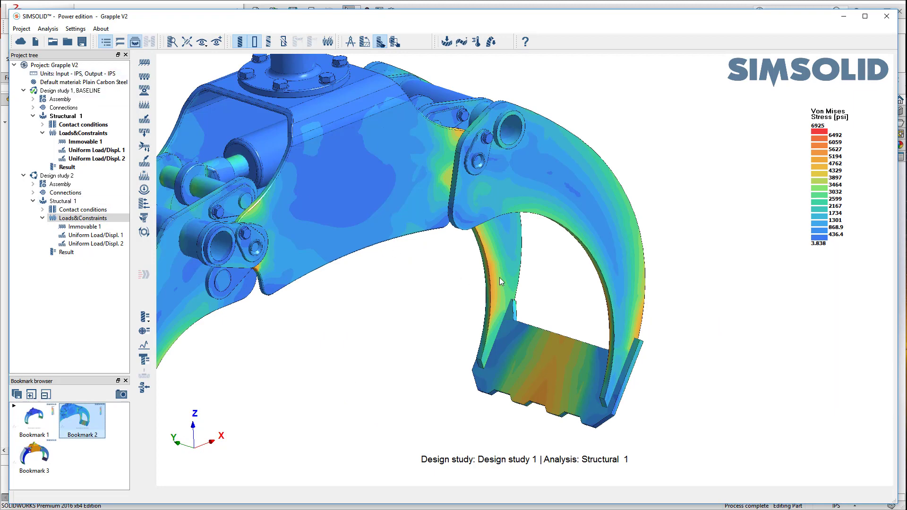
{"action": "left_click", "coordinate": [69, 211]}
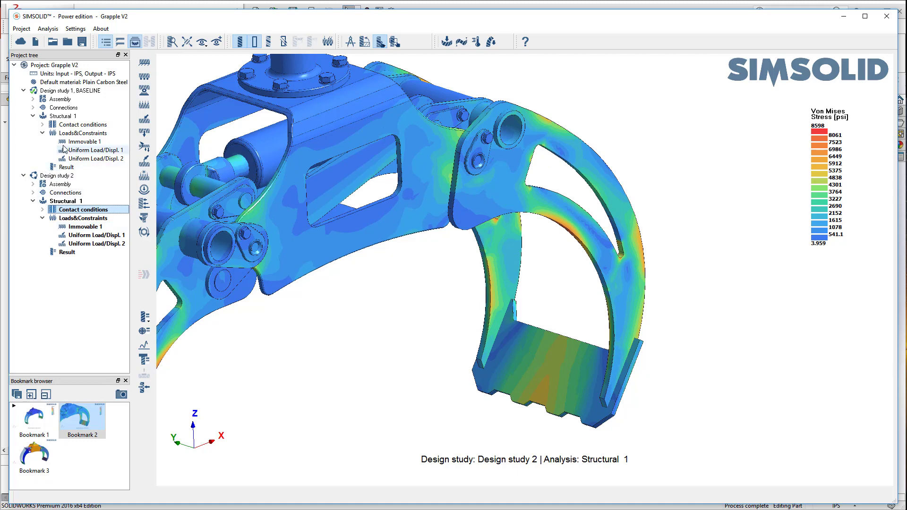
{"action": "left_click", "coordinate": [69, 135]}
{"action": "left_click", "coordinate": [73, 211]}
{"action": "scroll", "coordinate": [334, 396], "scroll_direction": "down", "scroll_amount": 2}
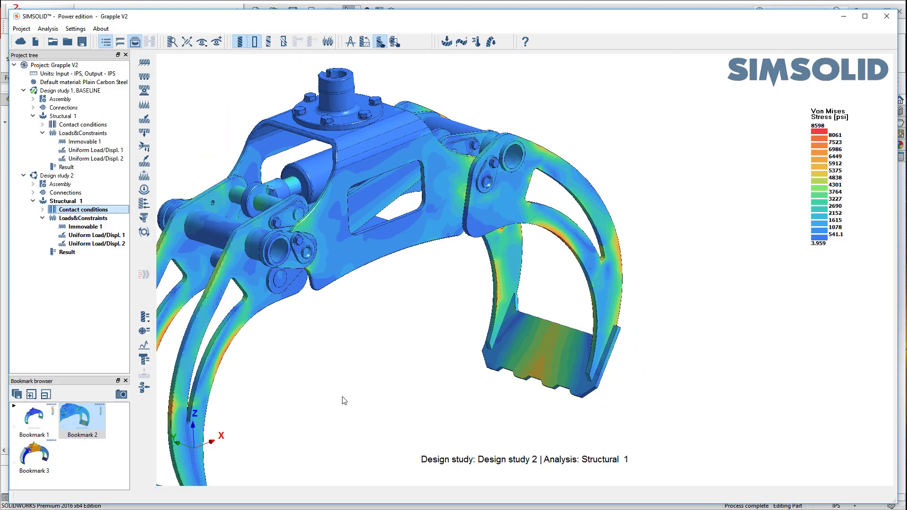
{"action": "scroll", "coordinate": [339, 404], "scroll_direction": "down", "scroll_amount": 2}
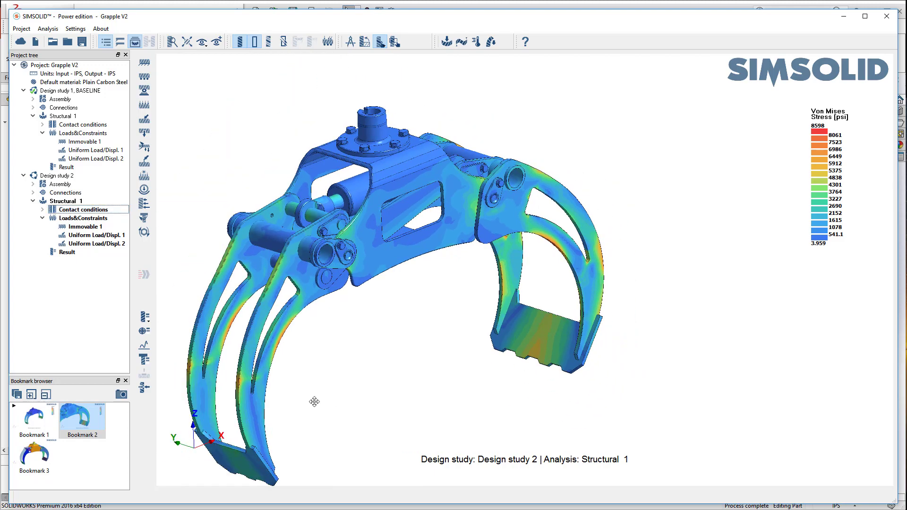
{"action": "left_click_drag", "start_coordinate": [314, 399], "coordinate": [332, 389]}
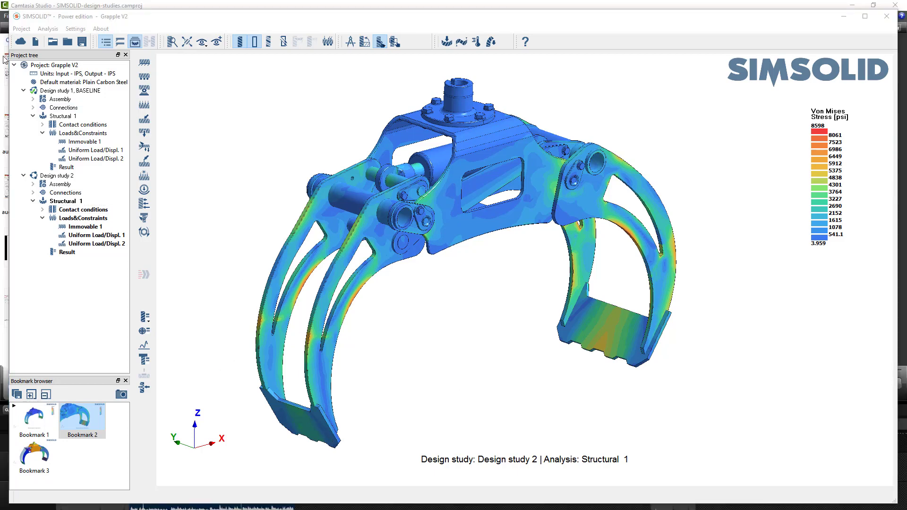
Step: Browse the Onshape cloud documents and preview SIMSOLID-Grapple's parts
{"action": "left_click", "coordinate": [22, 43]}
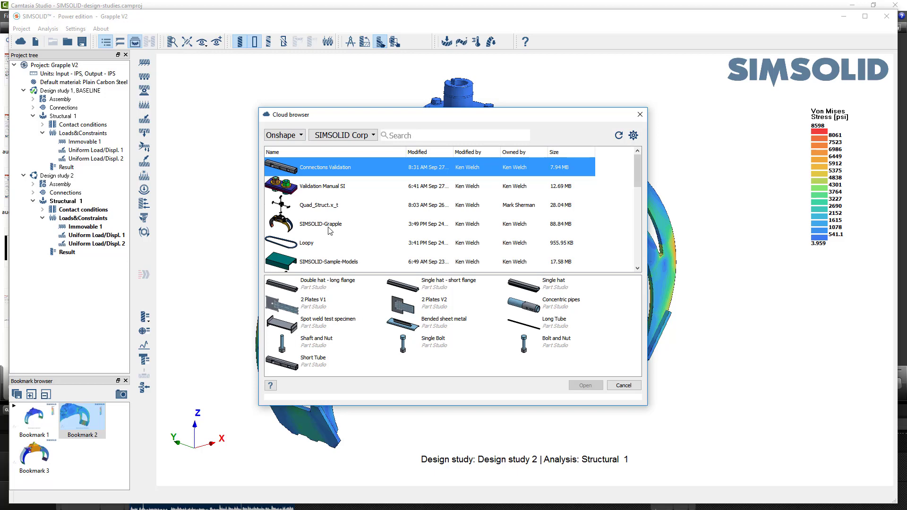
{"action": "left_click", "coordinate": [321, 192]}
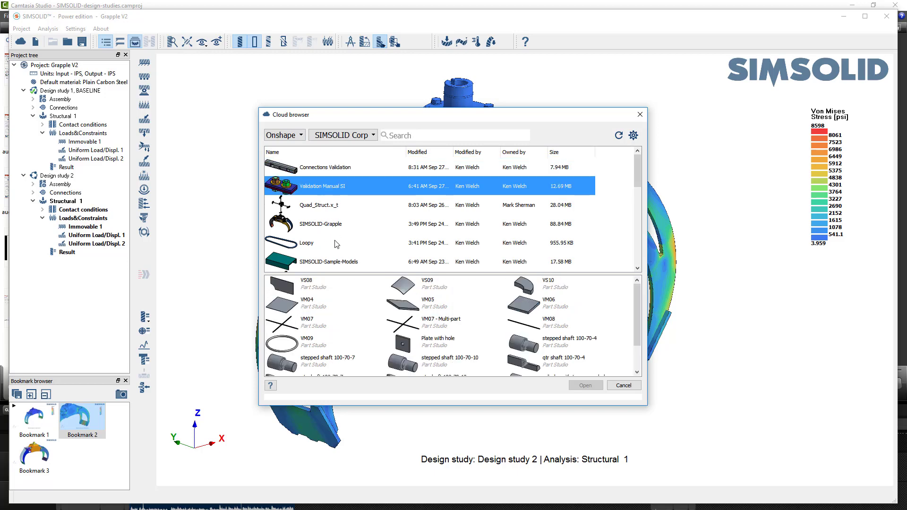
{"action": "left_click", "coordinate": [332, 260]}
{"action": "left_click", "coordinate": [323, 243]}
{"action": "left_click", "coordinate": [328, 224]}
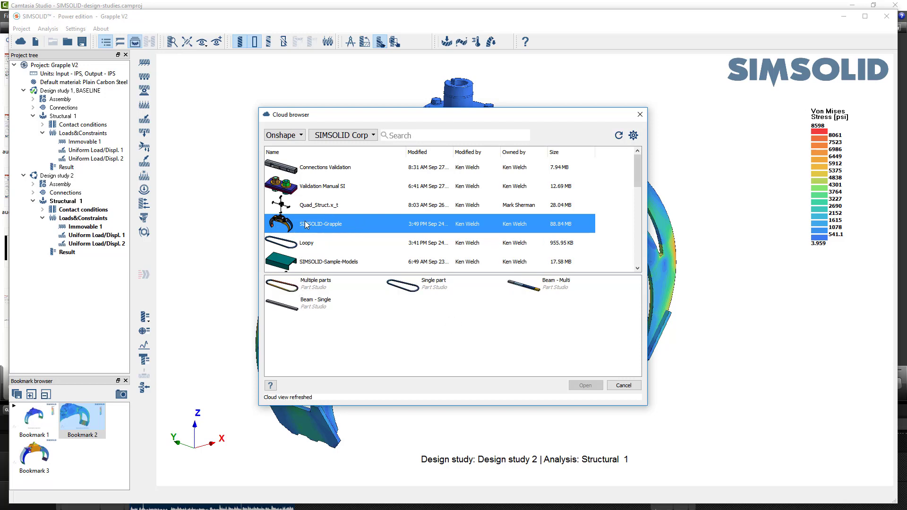
Step: Pick the Grapple - V2 part studio and import it as Design study 3
{"action": "left_click", "coordinate": [352, 245]}
{"action": "left_click", "coordinate": [349, 228]}
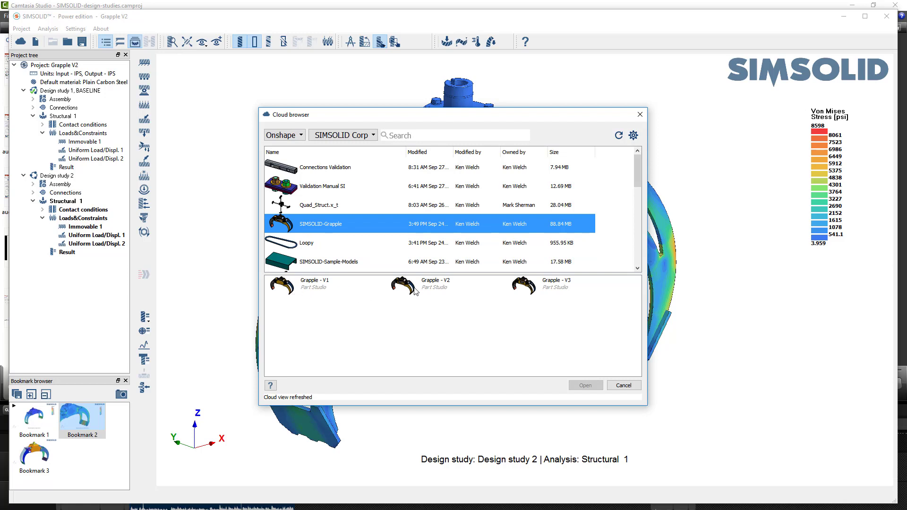
{"action": "left_click", "coordinate": [414, 290]}
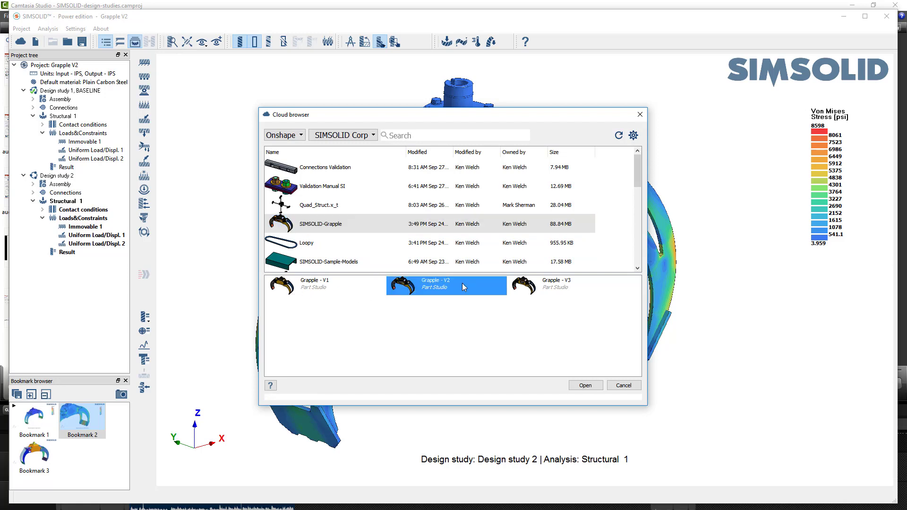
{"action": "left_click", "coordinate": [588, 387]}
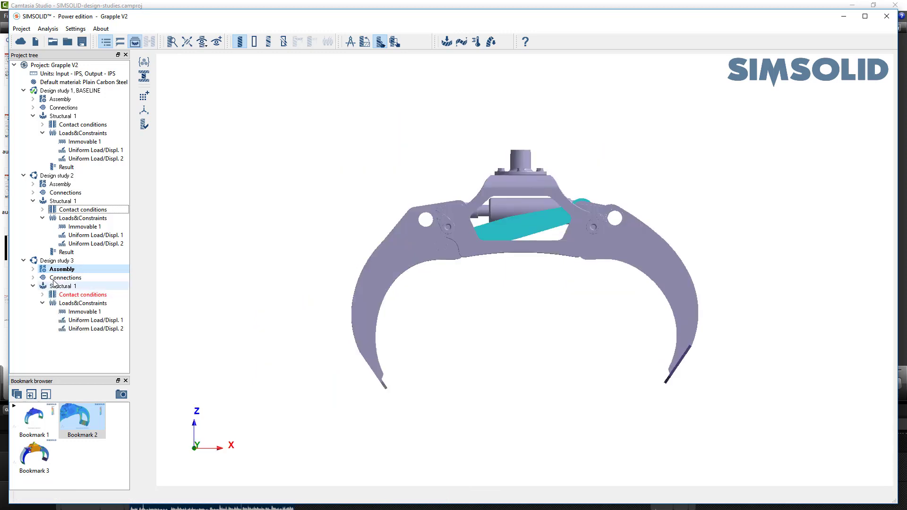
Step: Update the unresolved contact conditions under Design study 3's Structural 1
{"action": "mouse_move", "coordinate": [486, 279]}
{"action": "middle_mouse_down"}
{"action": "mouse_move", "coordinate": [580, 312]}
{"action": "mouse_move", "coordinate": [512, 319]}
{"action": "mouse_move", "coordinate": [536, 323]}
{"action": "middle_mouse_up"}
{"action": "scroll", "coordinate": [556, 314], "scroll_direction": "up", "scroll_amount": 1}
{"action": "scroll", "coordinate": [546, 310], "scroll_direction": "up", "scroll_amount": 2}
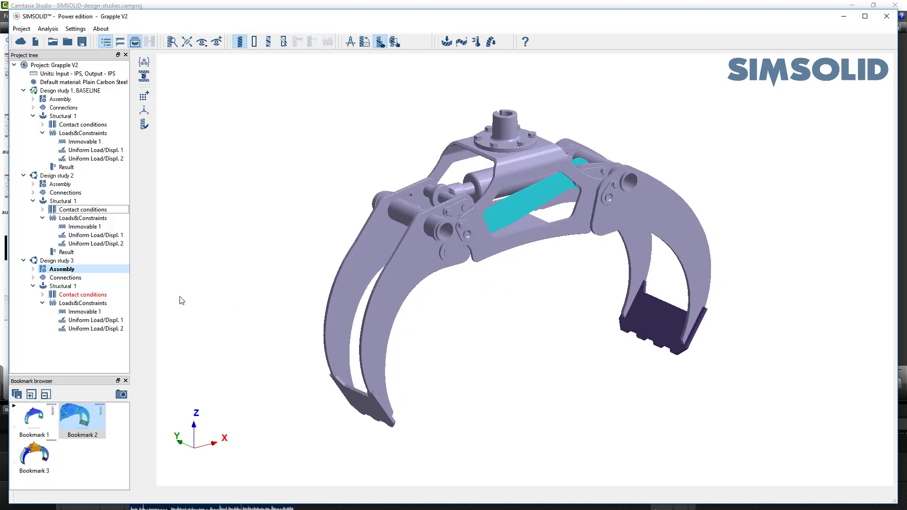
{"action": "left_click", "coordinate": [42, 295]}
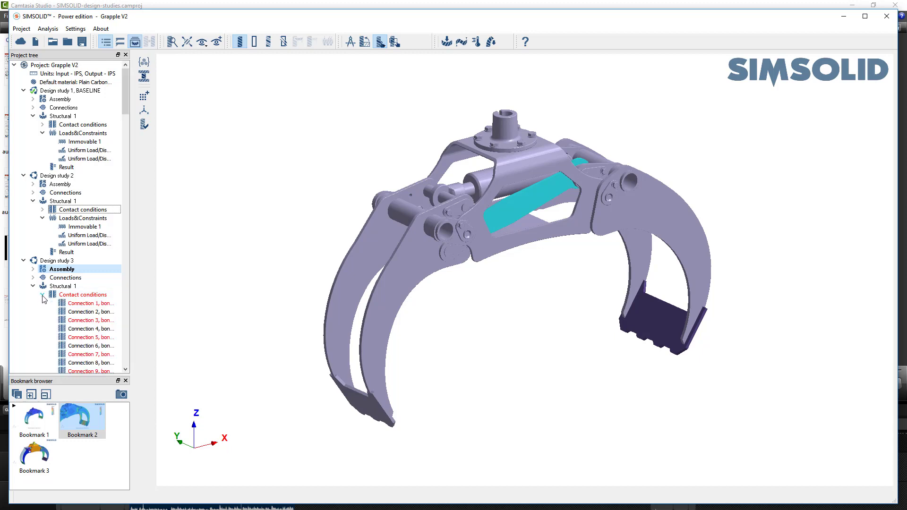
{"action": "left_click", "coordinate": [43, 295]}
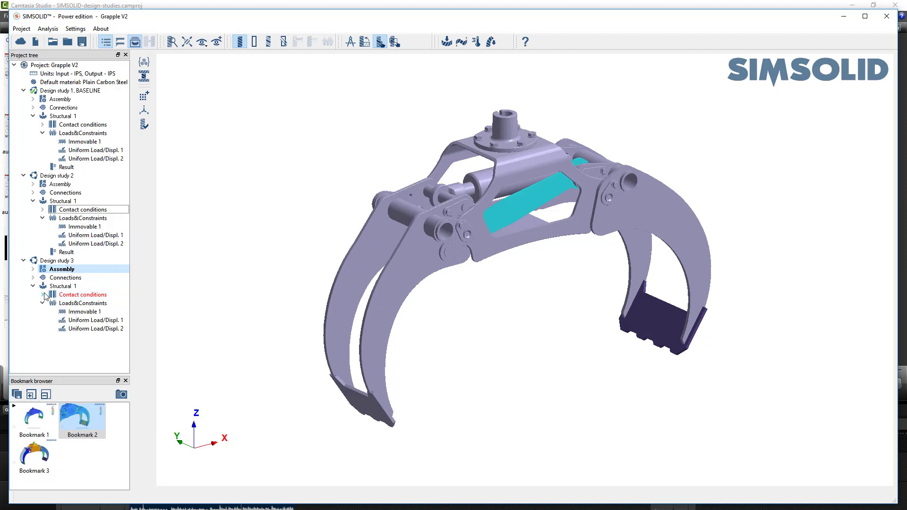
{"action": "right_click", "coordinate": [85, 296]}
{"action": "left_click", "coordinate": [110, 321]}
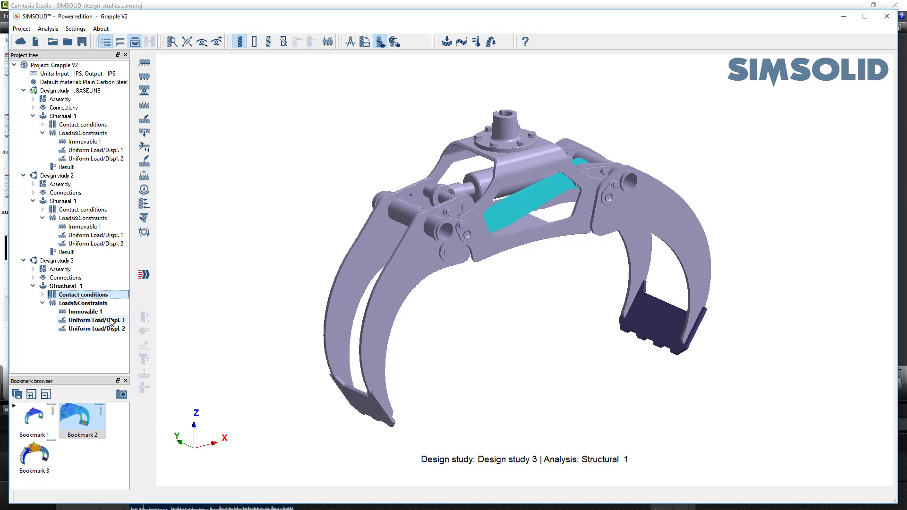
Step: Review the first uniform load and the immovable support of Design study 3
{"action": "left_click", "coordinate": [81, 321]}
{"action": "left_click", "coordinate": [85, 312]}
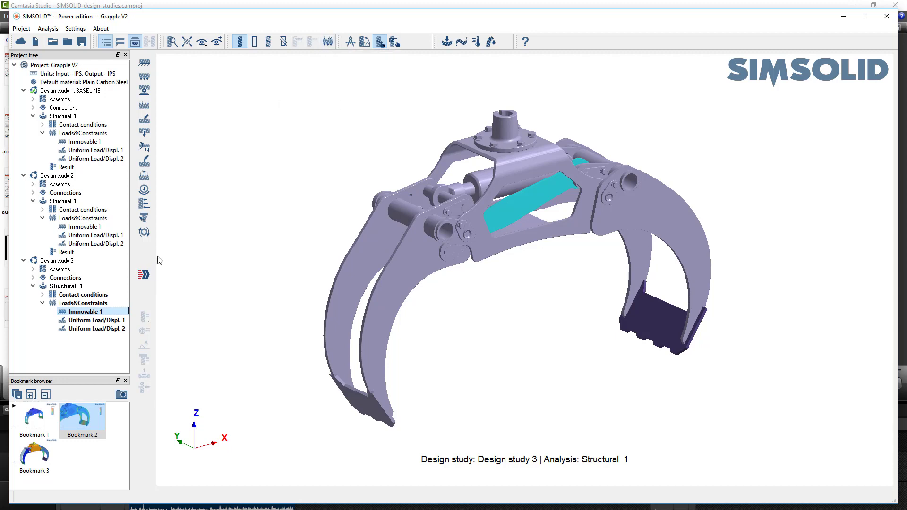
Step: Solve Design study 3's Structural 1, assigning the default material to unassigned parts
{"action": "left_click", "coordinate": [144, 274]}
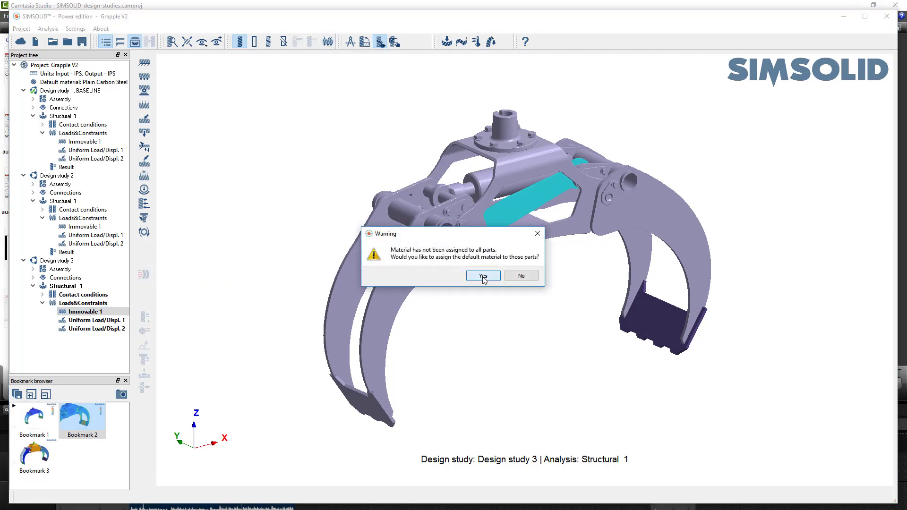
{"action": "left_click", "coordinate": [483, 277]}
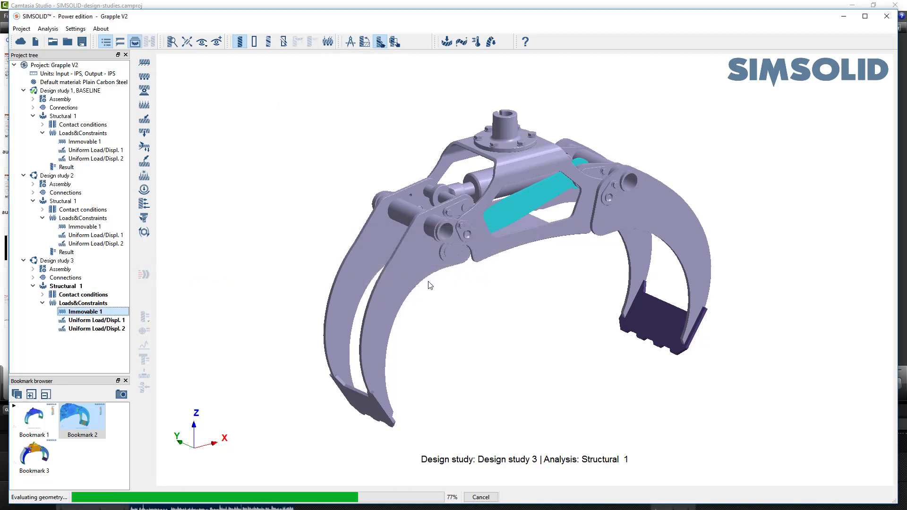
{"action": "left_click_drag", "start_coordinate": [412, 277], "coordinate": [415, 278]}
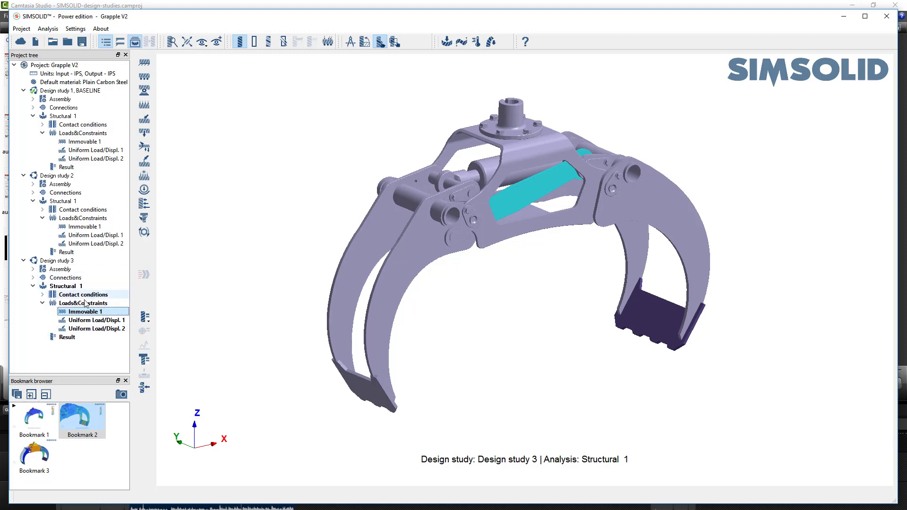
Step: Recall Bookmark 1 and view displacement for Design studies 2 and 3
{"action": "left_click", "coordinate": [32, 424]}
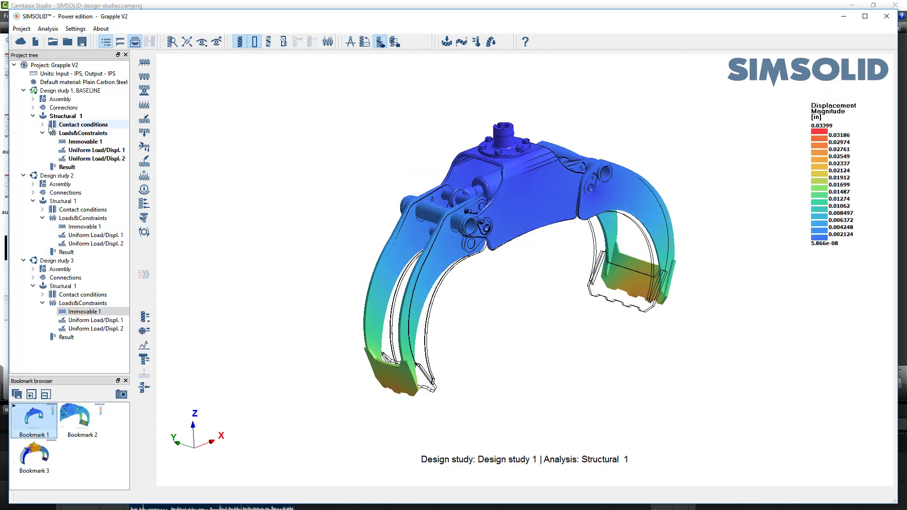
{"action": "left_click", "coordinate": [59, 201]}
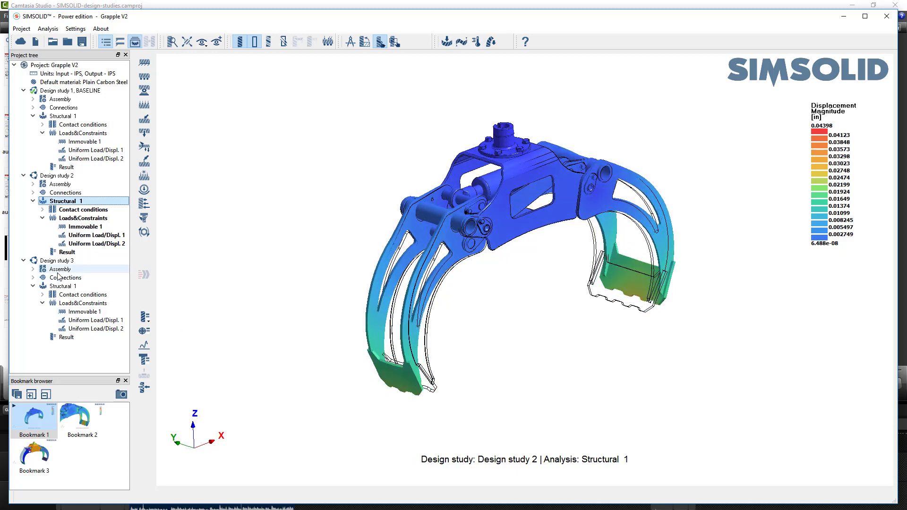
{"action": "left_click", "coordinate": [64, 286]}
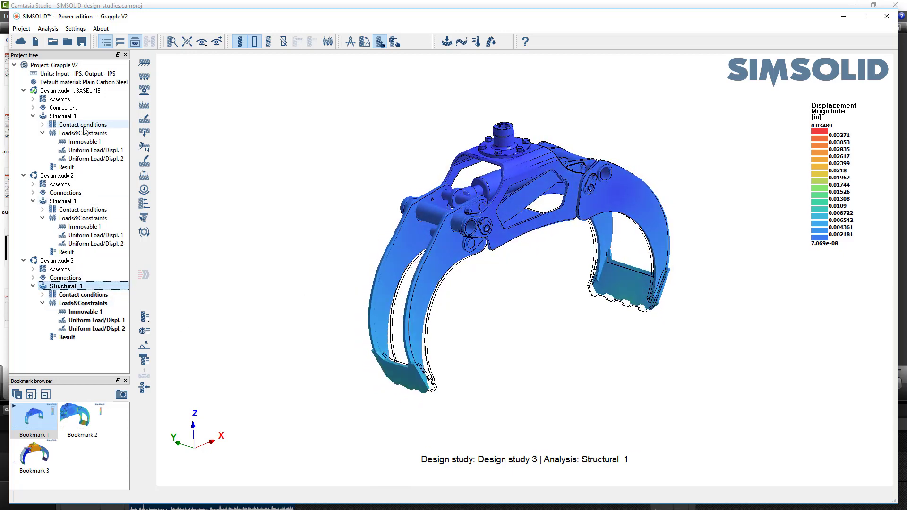
Step: Recall Bookmark 2 for von Mises stress on Design studies 2 and 3, then Bookmark 3's assembly view
{"action": "left_click", "coordinate": [82, 431]}
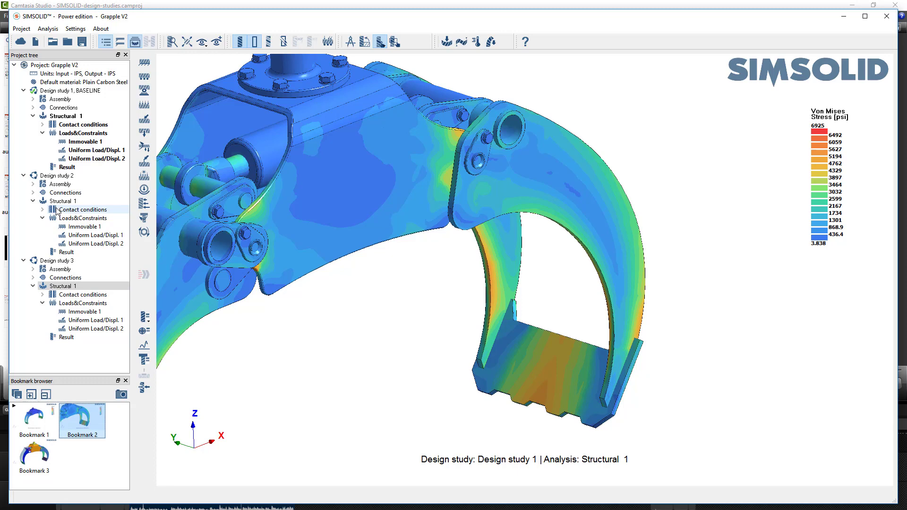
{"action": "left_click", "coordinate": [77, 211]}
{"action": "left_click", "coordinate": [60, 303]}
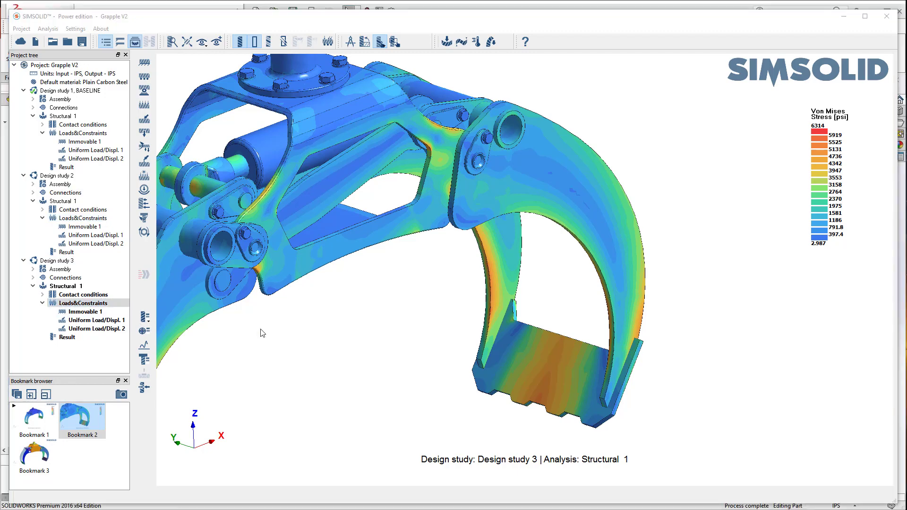
{"action": "left_click", "coordinate": [35, 446]}
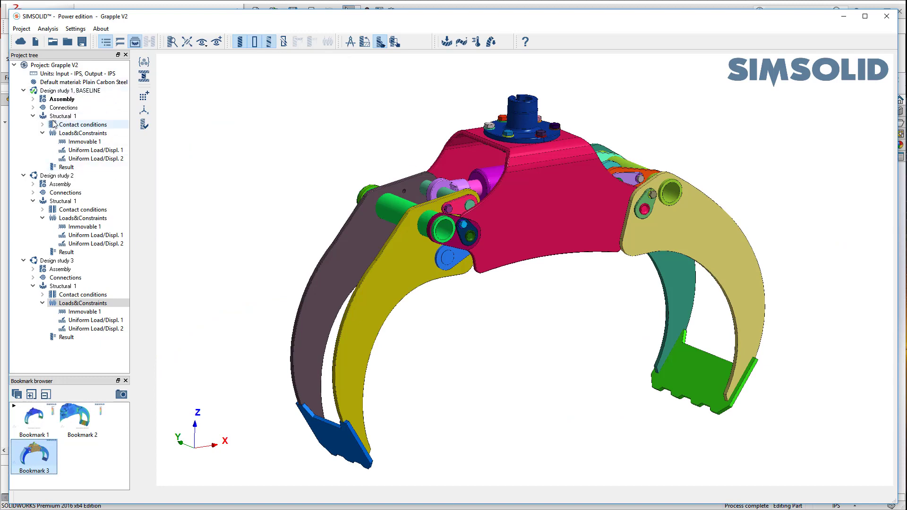
Step: Copy Design study 1's Structural 1 to the current design study as Structural 2
{"action": "left_click", "coordinate": [59, 117]}
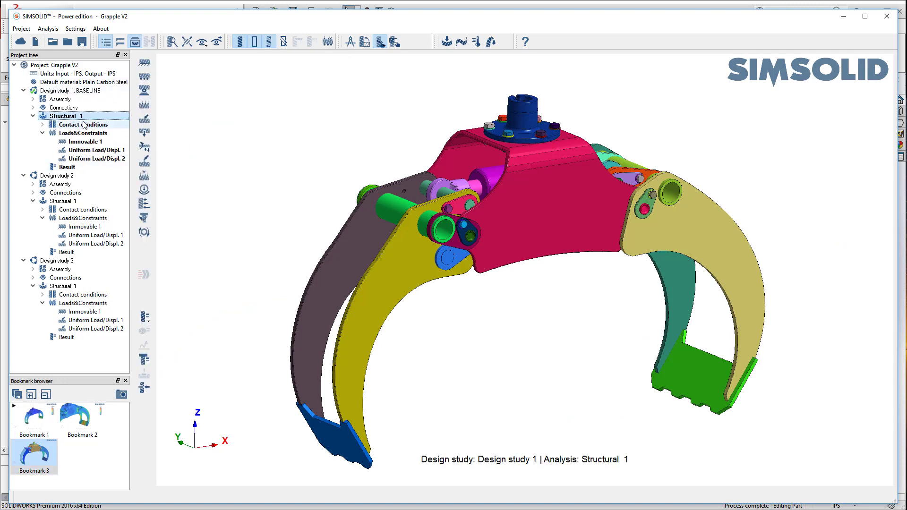
{"action": "right_click", "coordinate": [60, 119]}
{"action": "mouse_move", "coordinate": [84, 133]}
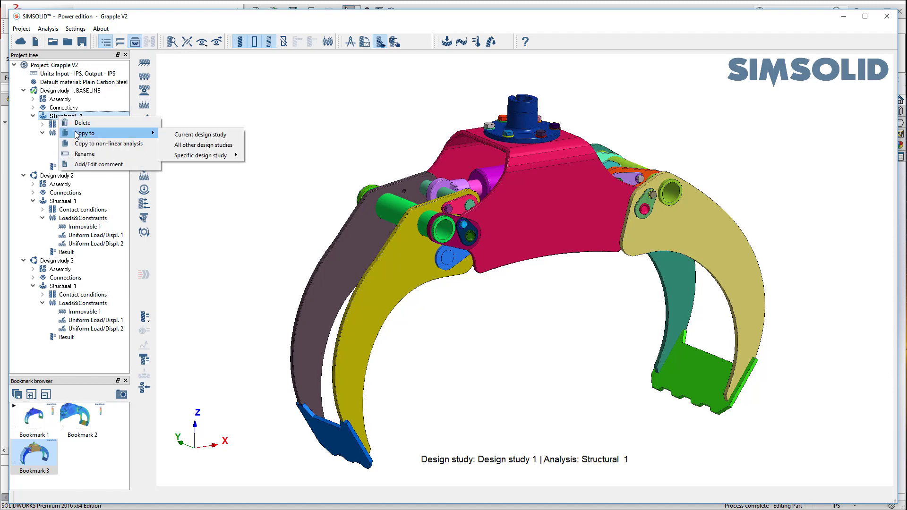
{"action": "left_click", "coordinate": [198, 136]}
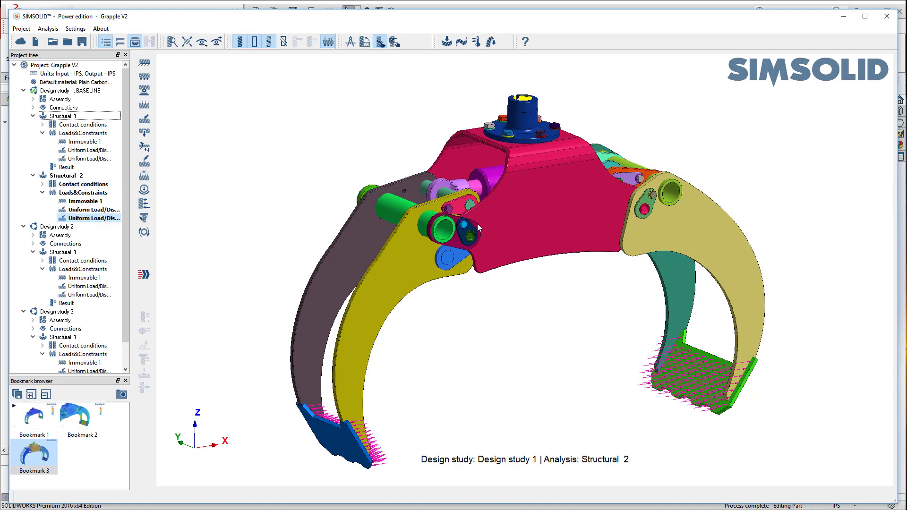
Step: Give Structural 2's first uniform load a 1000 lbf Y component
{"action": "left_click_drag", "start_coordinate": [479, 224], "coordinate": [384, 217]}
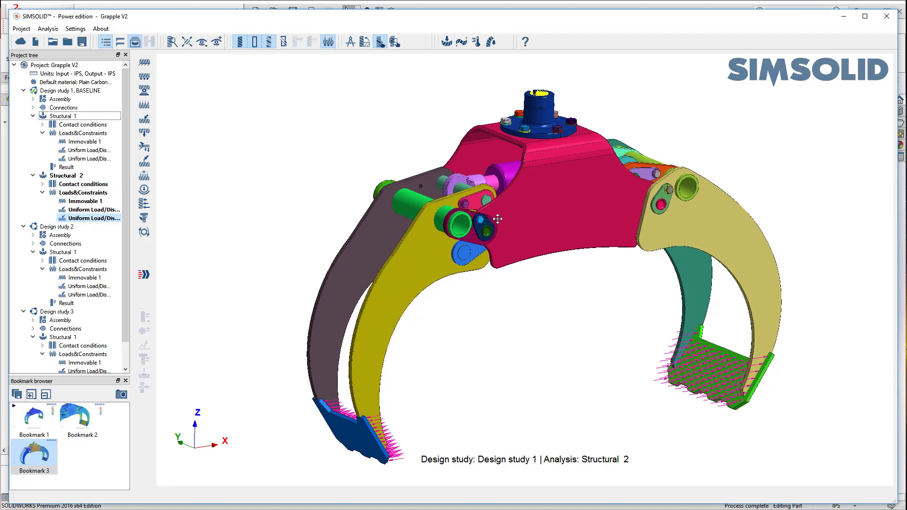
{"action": "double_click", "coordinate": [104, 210]}
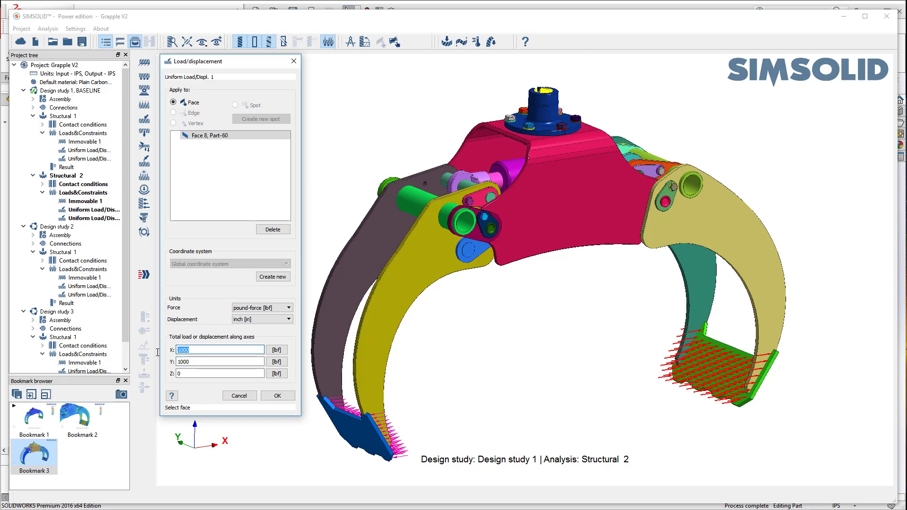
{"action": "type", "text": "0"}
{"action": "left_click", "coordinate": [277, 397]}
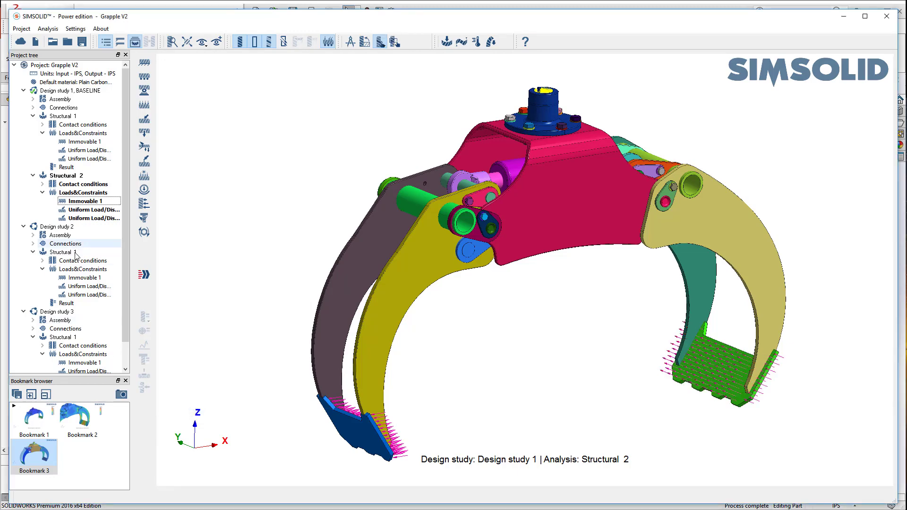
Step: Give Structural 2's second uniform load a -1000 lbf Y component
{"action": "double_click", "coordinate": [91, 218]}
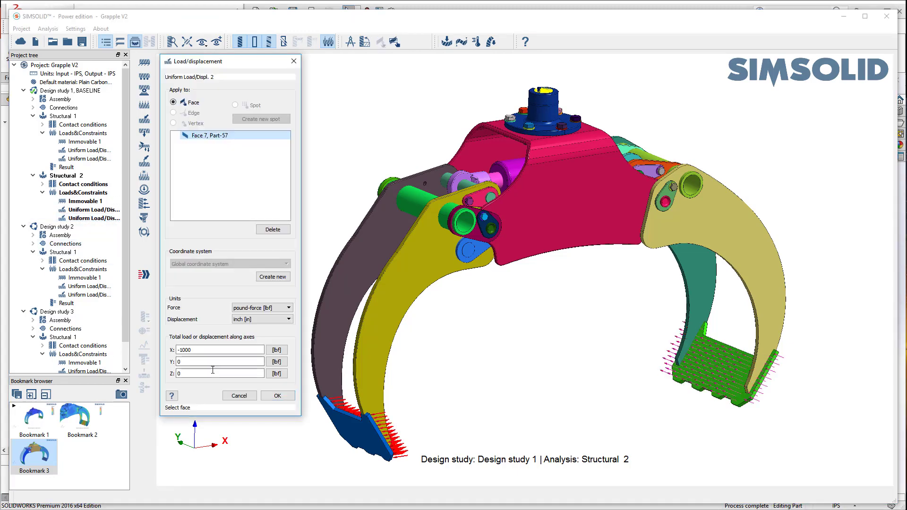
{"action": "left_click", "coordinate": [194, 360]}
{"action": "type", "text": "-1000"}
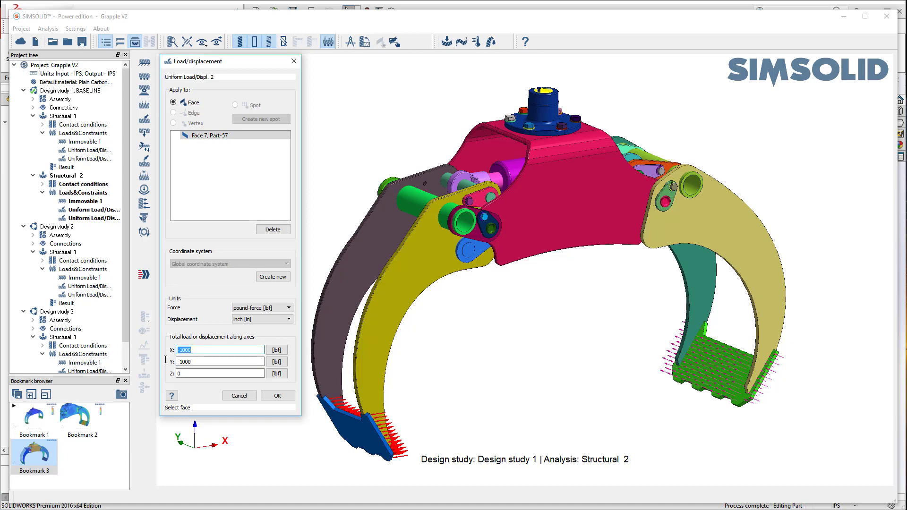
{"action": "left_click", "coordinate": [277, 395]}
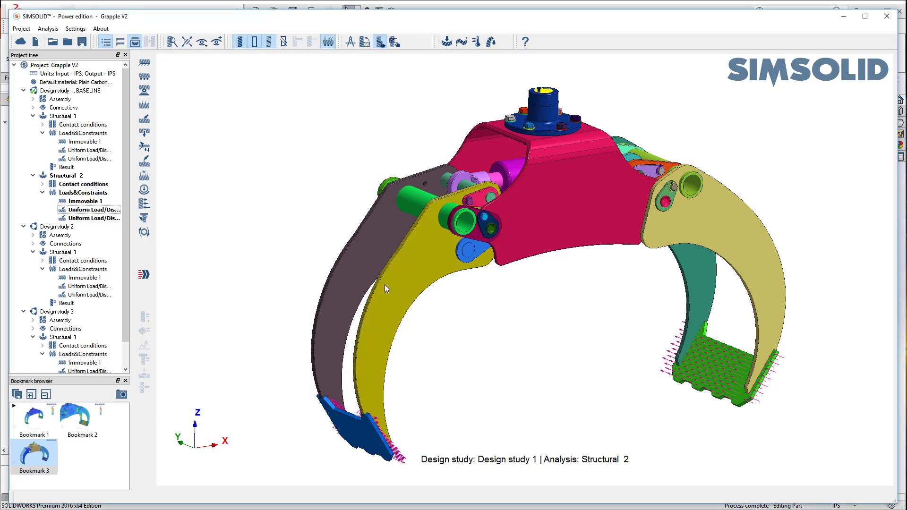
{"action": "left_click_drag", "start_coordinate": [444, 313], "coordinate": [442, 316]}
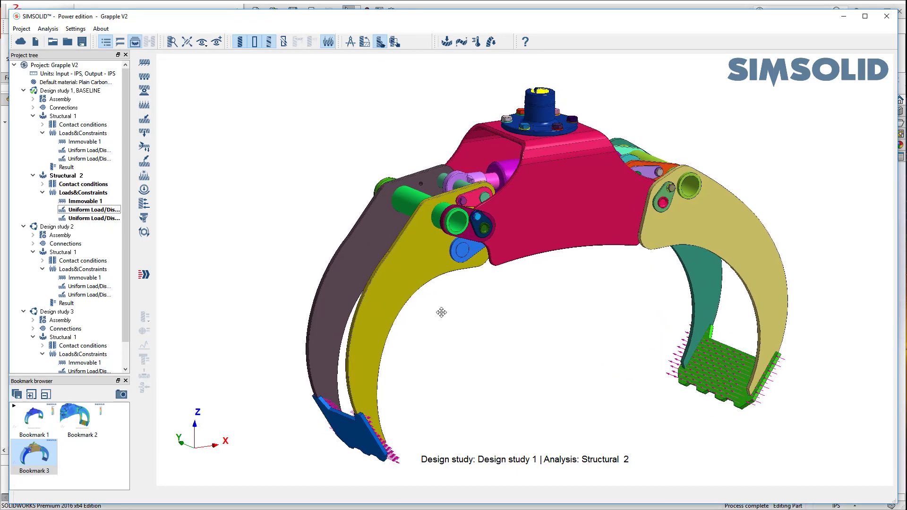
Step: Copy Structural 2 to all other design studies
{"action": "right_click", "coordinate": [59, 175]}
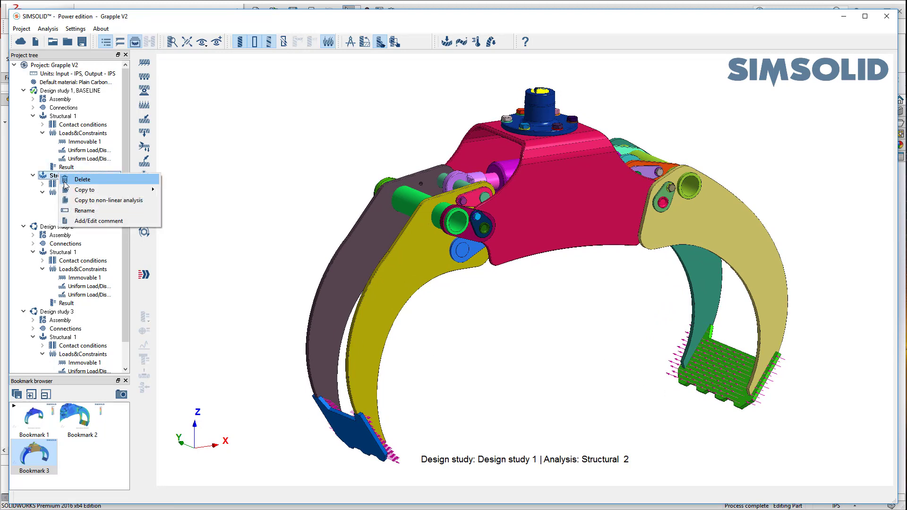
{"action": "mouse_move", "coordinate": [85, 190]}
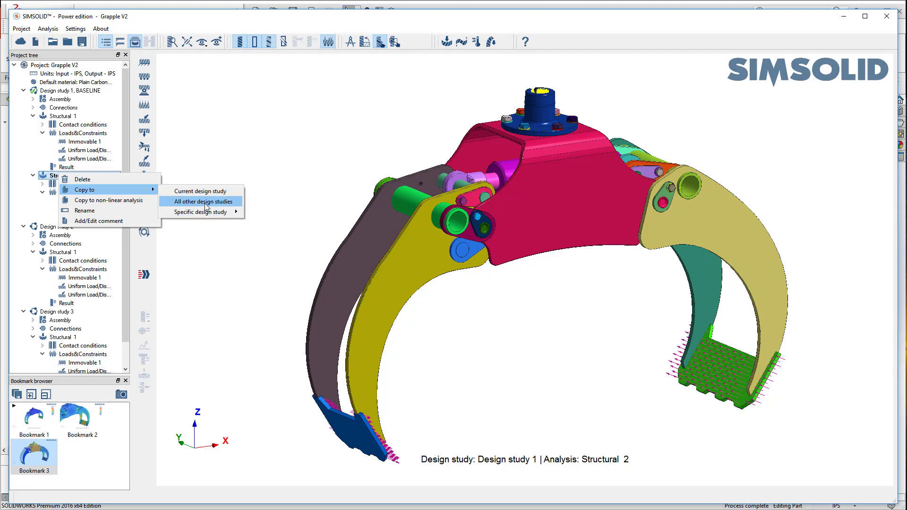
{"action": "left_click", "coordinate": [206, 206]}
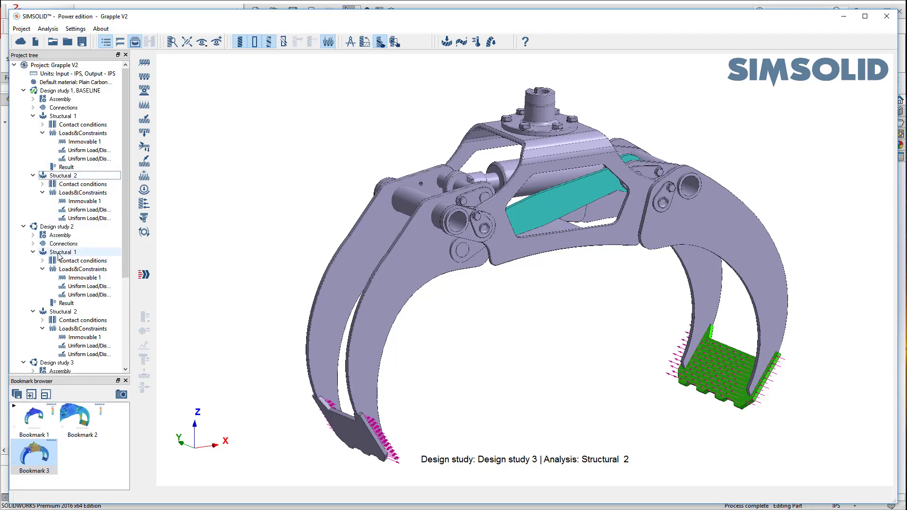
{"action": "left_click_drag", "start_coordinate": [125, 284], "coordinate": [122, 371]}
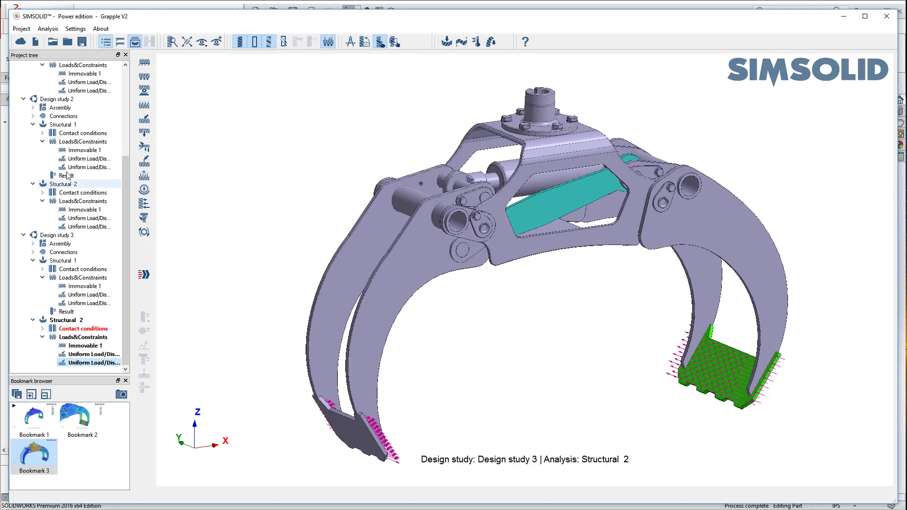
Step: Adopt all contact conditions in red under Design study 3's Structural 2
{"action": "right_click", "coordinate": [82, 331]}
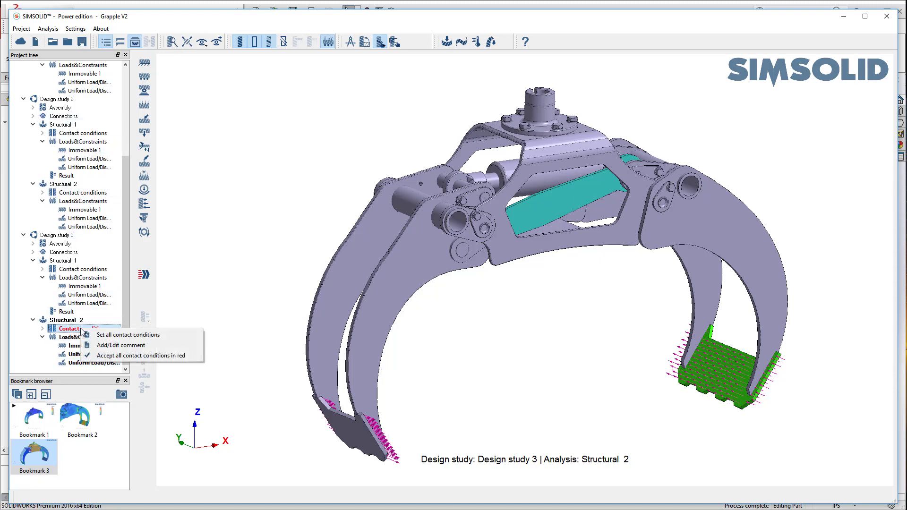
{"action": "left_click", "coordinate": [106, 355]}
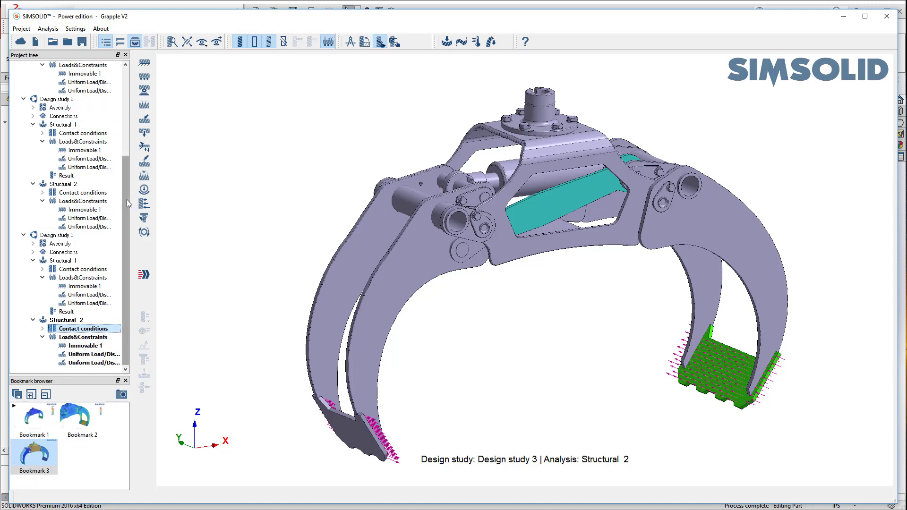
{"action": "left_click_drag", "start_coordinate": [127, 203], "coordinate": [122, 98]}
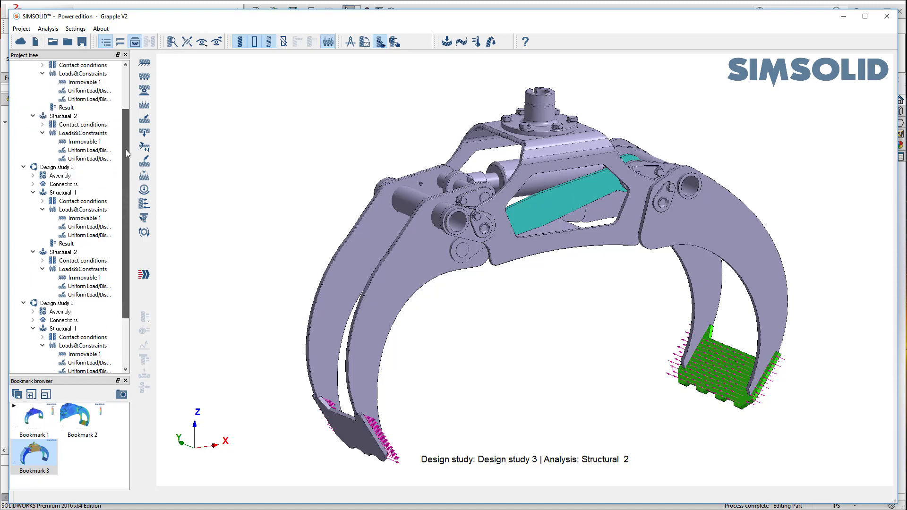
Step: Solve Structural 2 for Design studies 1, 2 and 3 in turn
{"action": "left_click", "coordinate": [64, 175]}
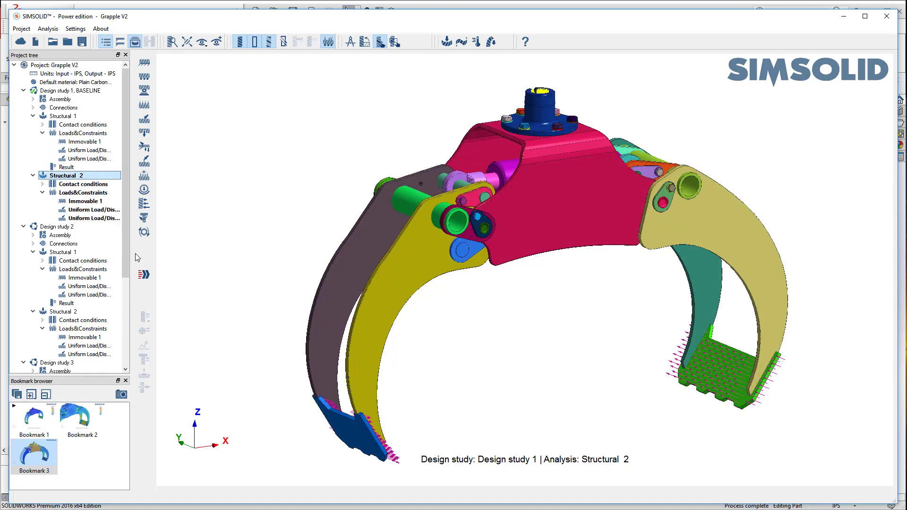
{"action": "left_click", "coordinate": [144, 276]}
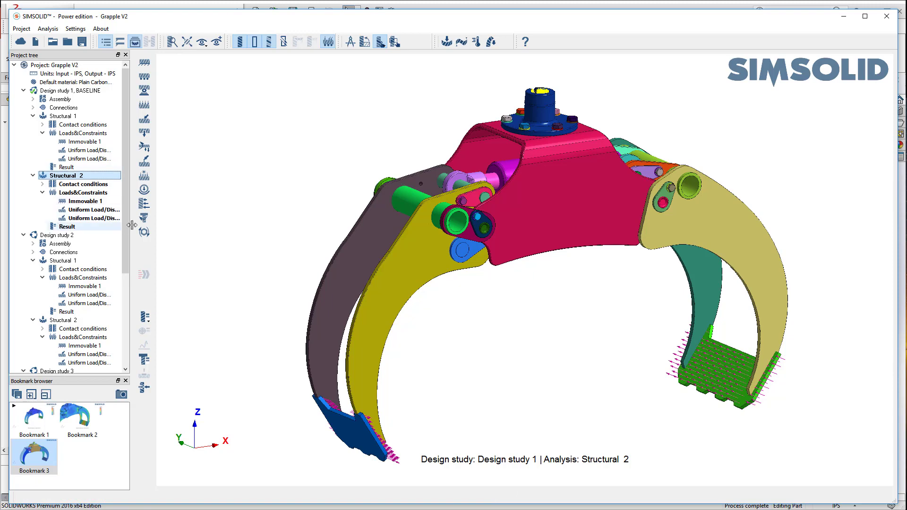
{"action": "left_click_drag", "start_coordinate": [124, 233], "coordinate": [128, 305]}
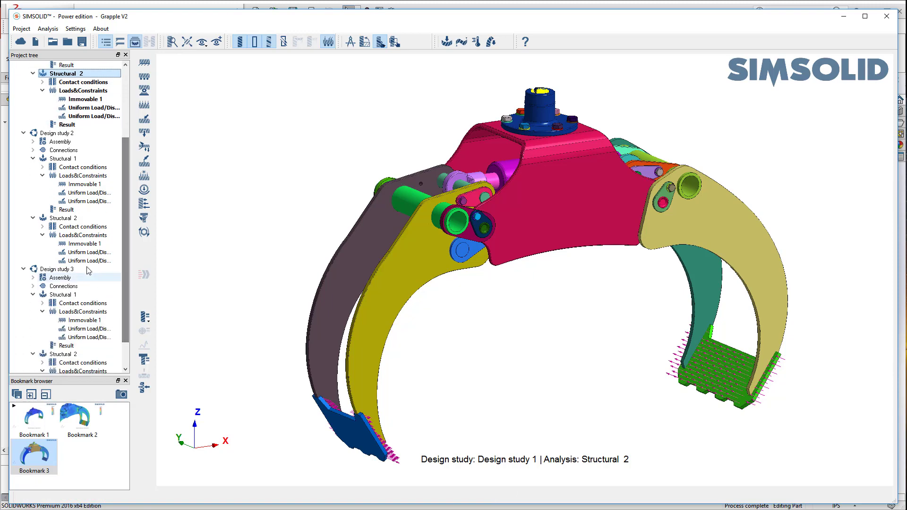
{"action": "left_click", "coordinate": [64, 218]}
{"action": "left_click", "coordinate": [143, 275]}
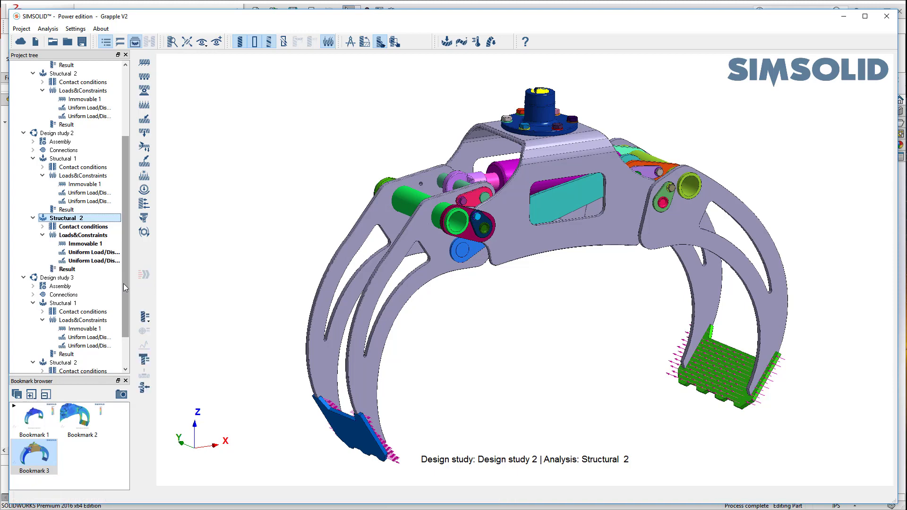
{"action": "left_click_drag", "start_coordinate": [124, 283], "coordinate": [124, 310]}
{"action": "left_click", "coordinate": [67, 322]}
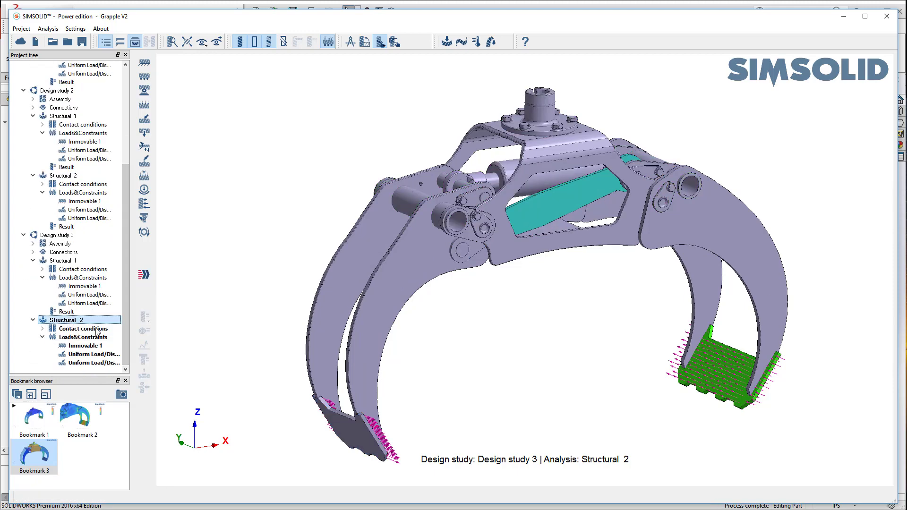
{"action": "left_click", "coordinate": [142, 277]}
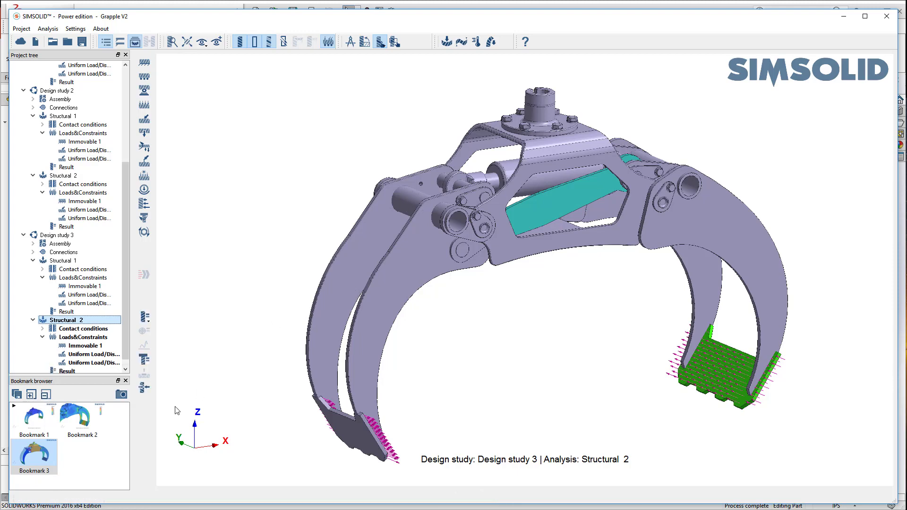
Step: Recall Bookmark 1 and collapse all six analysis nodes in the Project tree
{"action": "left_click", "coordinate": [32, 423]}
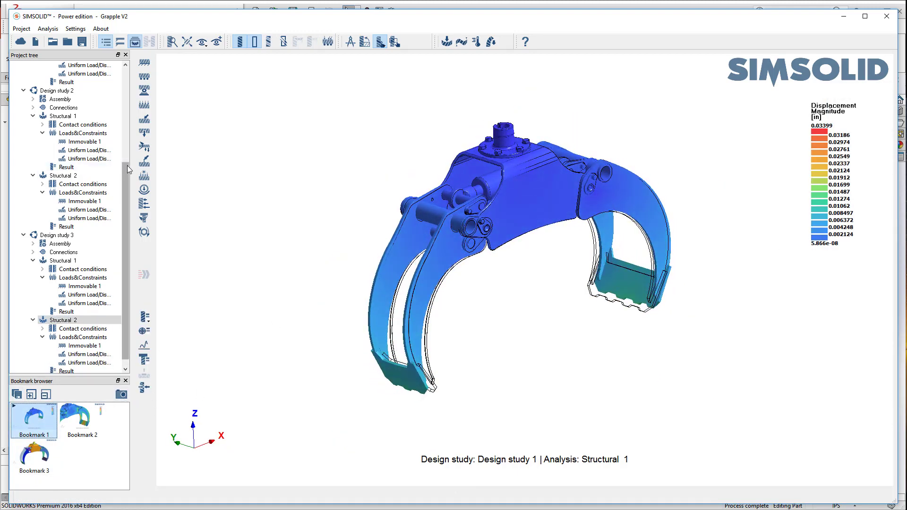
{"action": "left_click_drag", "start_coordinate": [126, 167], "coordinate": [134, 68]}
{"action": "left_click", "coordinate": [33, 116]}
{"action": "left_click", "coordinate": [33, 123]}
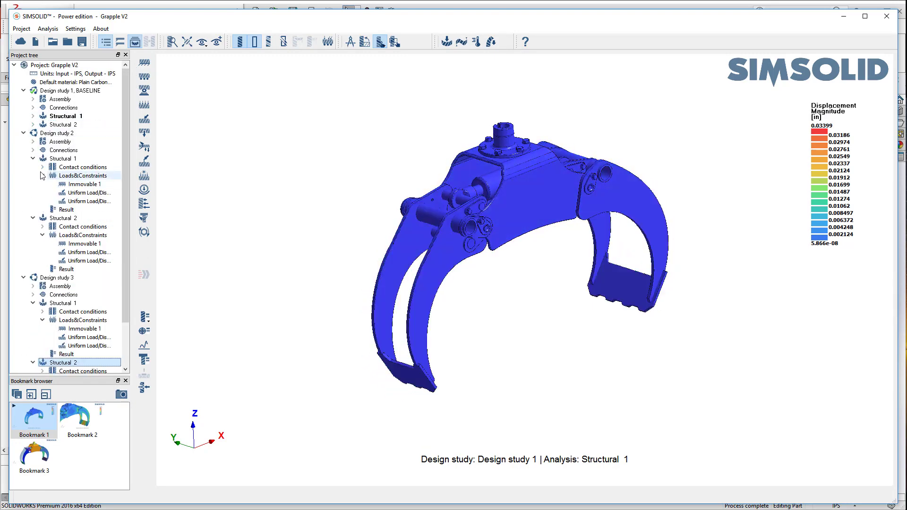
{"action": "left_click", "coordinate": [33, 158]}
{"action": "left_click", "coordinate": [33, 166]}
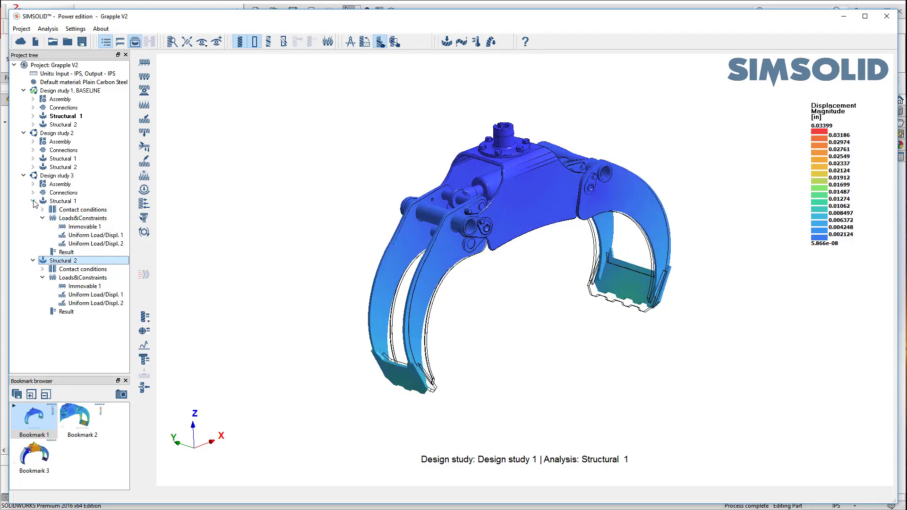
{"action": "left_click", "coordinate": [33, 200]}
{"action": "left_click", "coordinate": [33, 210]}
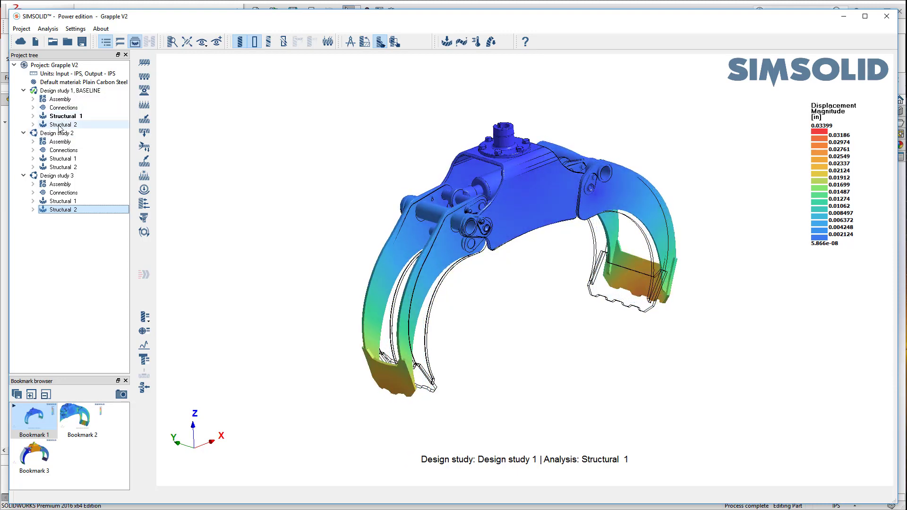
Step: View Structural 2 displacement for Design studies 1, 2 and 3
{"action": "left_click", "coordinate": [62, 125]}
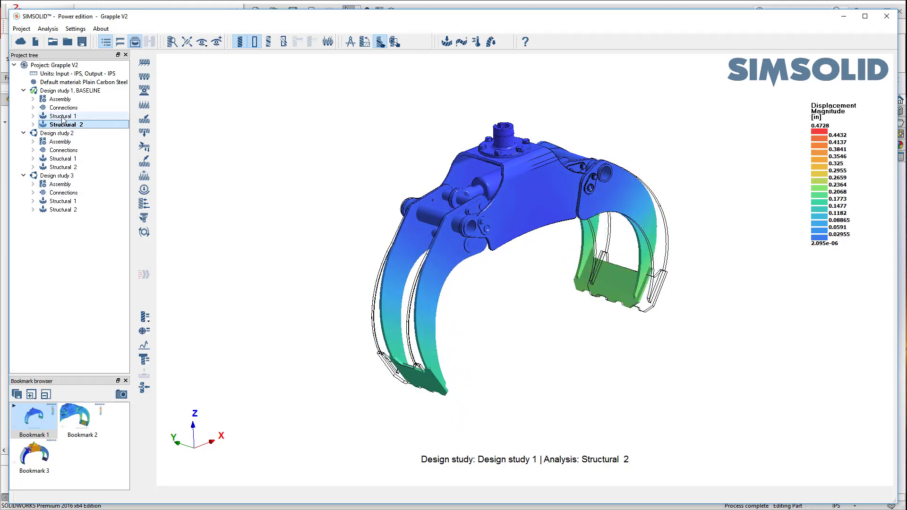
{"action": "left_click", "coordinate": [63, 167]}
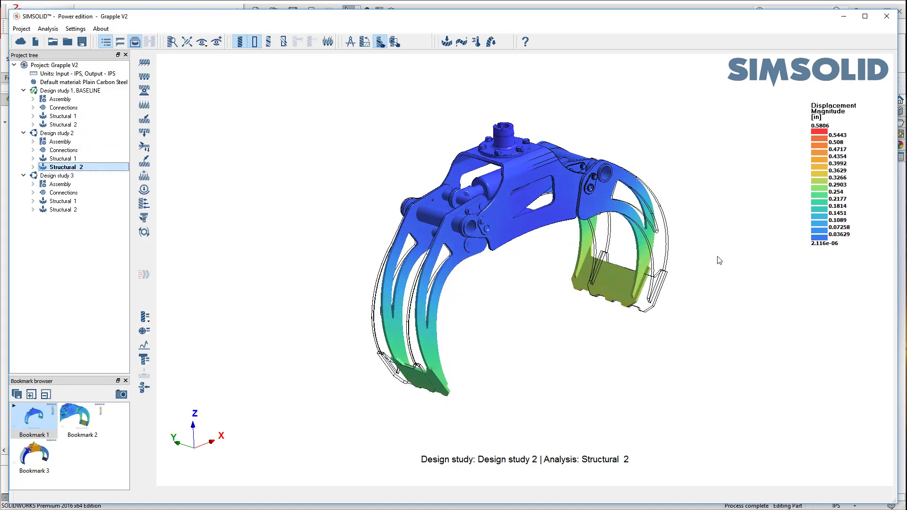
{"action": "left_click", "coordinate": [64, 210]}
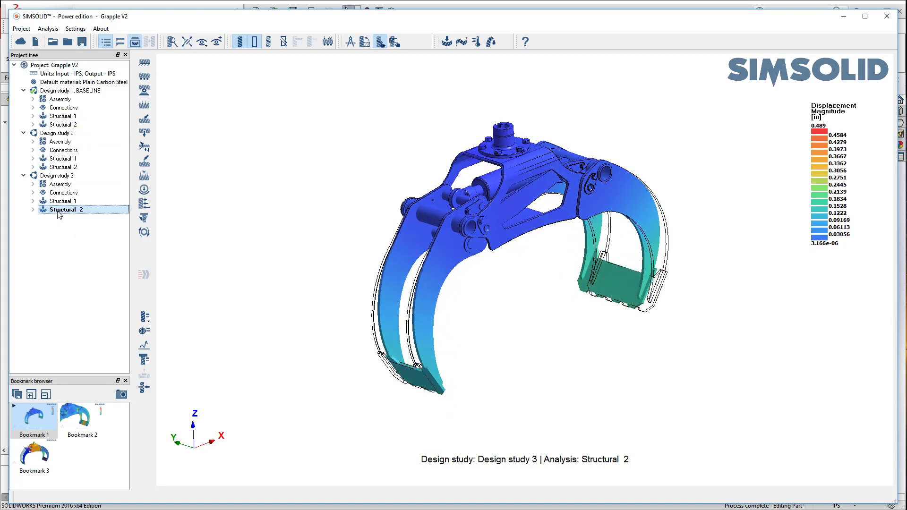
Step: Recall Bookmark 2 and view Structural 2 von Mises stress for Design studies 1, 2 and 3
{"action": "left_click", "coordinate": [79, 424]}
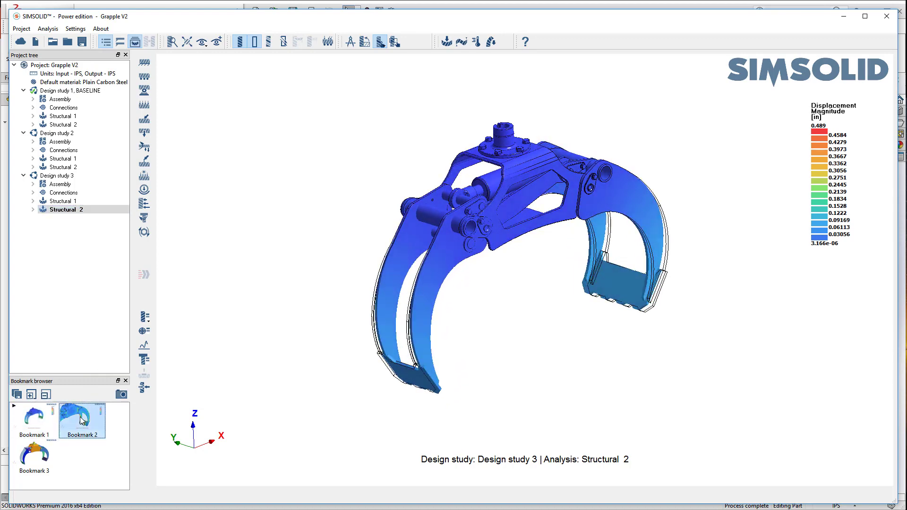
{"action": "left_click", "coordinate": [70, 124]}
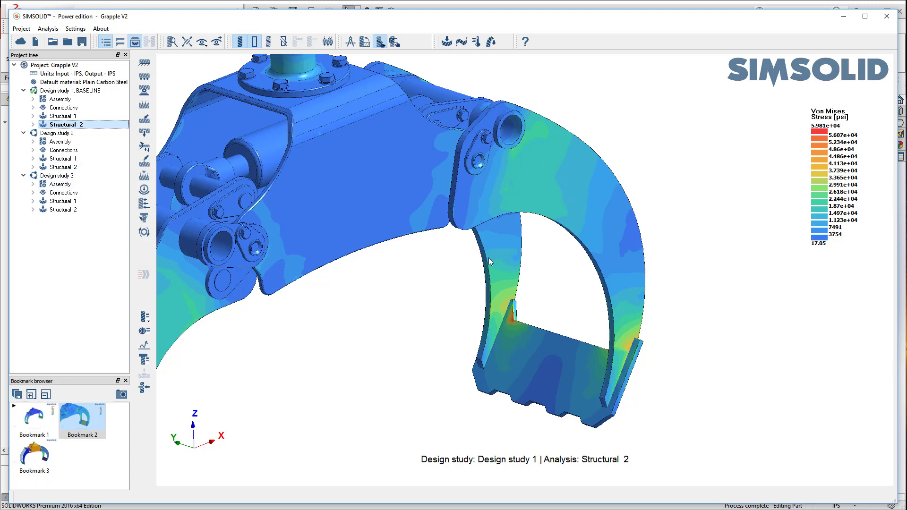
{"action": "left_click", "coordinate": [65, 168]}
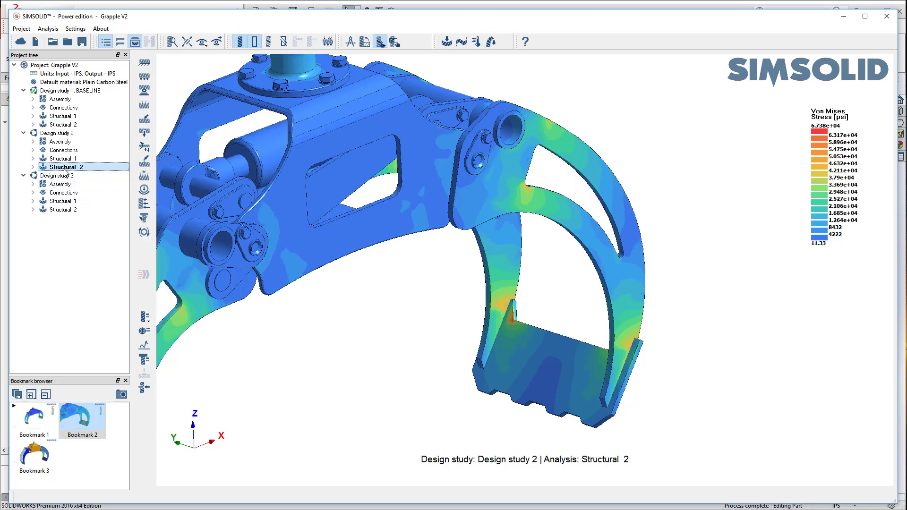
{"action": "left_click", "coordinate": [64, 209]}
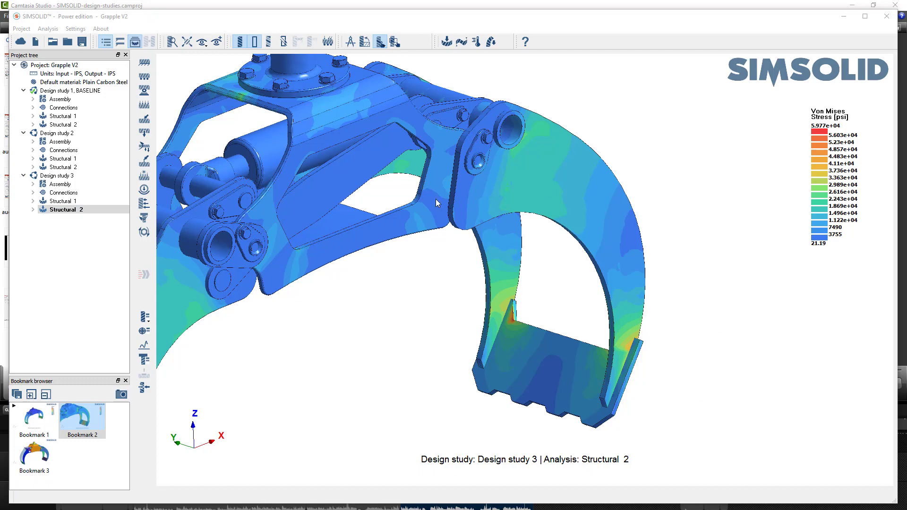
Step: Plot the safety factor for Design study 1's first load case on the full assembly view
{"action": "left_click", "coordinate": [44, 466]}
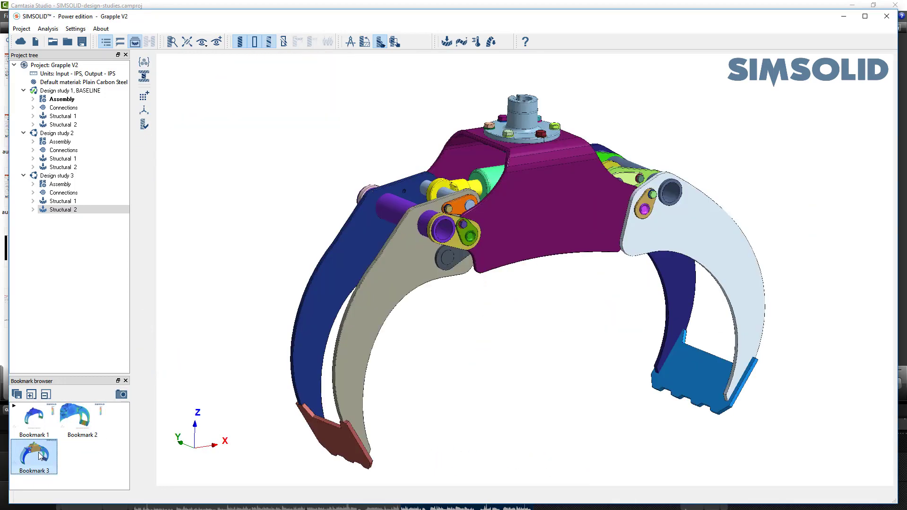
{"action": "left_click", "coordinate": [60, 117]}
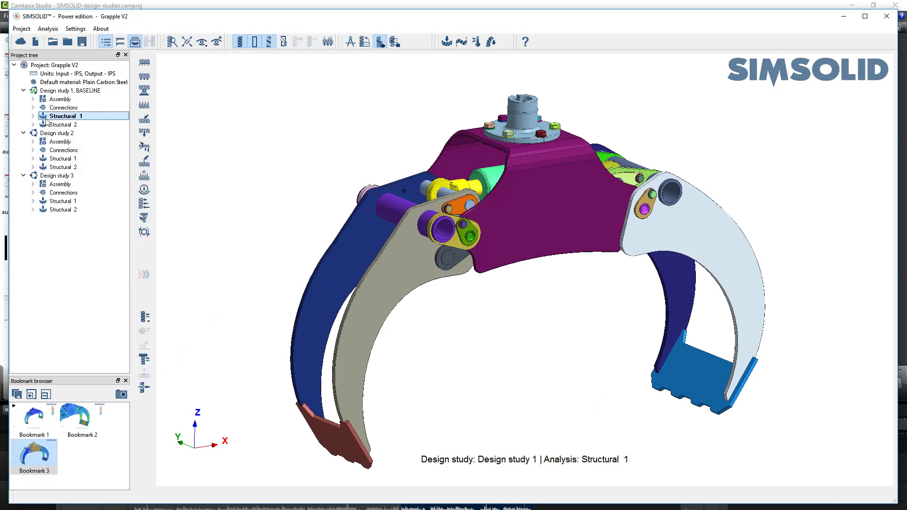
{"action": "left_click", "coordinate": [145, 317]}
{"action": "left_click", "coordinate": [198, 410]}
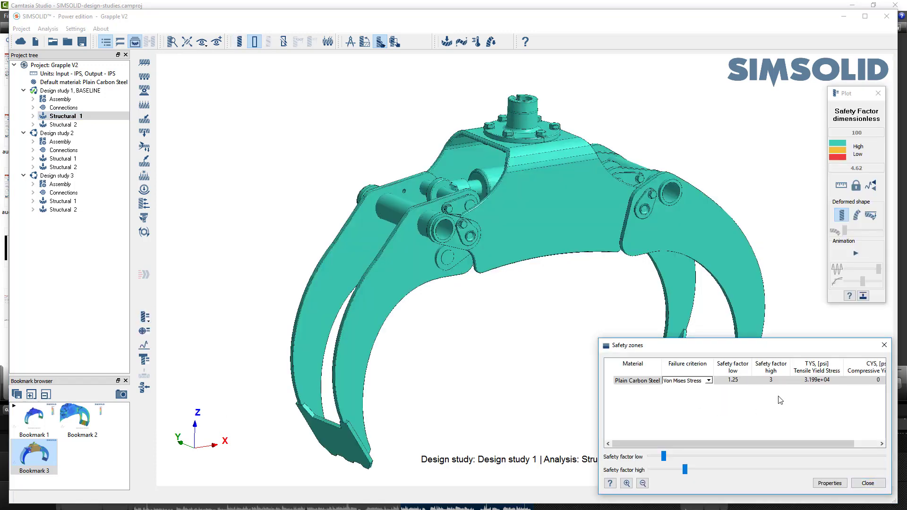
{"action": "left_click_drag", "start_coordinate": [788, 342], "coordinate": [789, 395]}
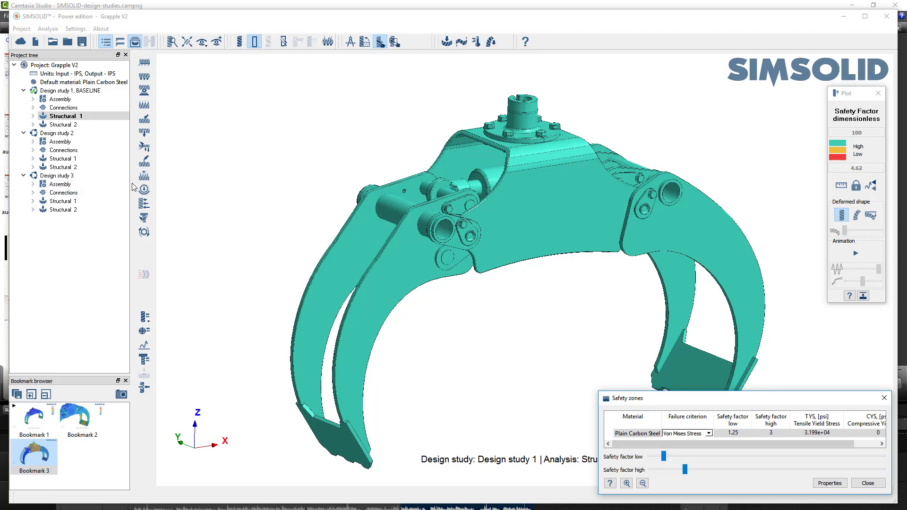
Step: Show Design study 1's second load case and lower the low safety factor limit to 1
{"action": "left_click", "coordinate": [62, 125]}
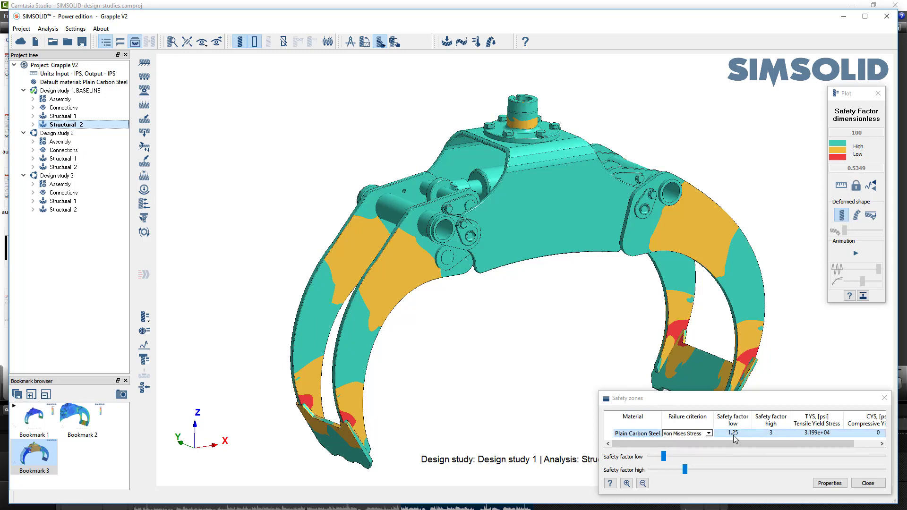
{"action": "left_click_drag", "start_coordinate": [664, 456], "coordinate": [661, 457]}
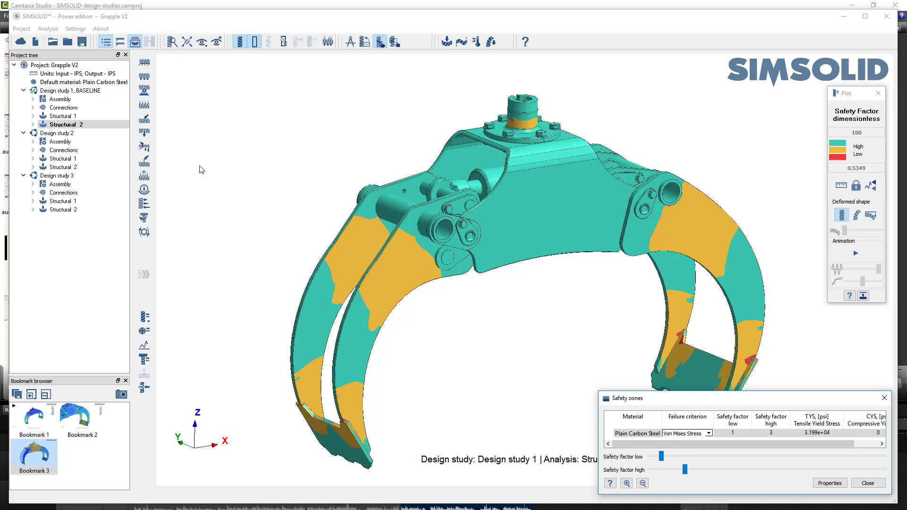
Step: Review safety factor plots for both load cases of Design studies 2 and 3
{"action": "left_click", "coordinate": [71, 159]}
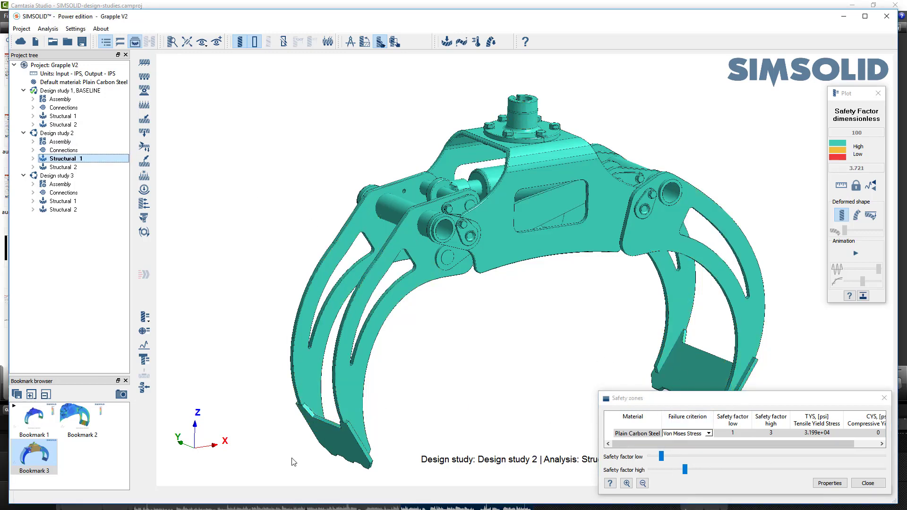
{"action": "left_click", "coordinate": [54, 202]}
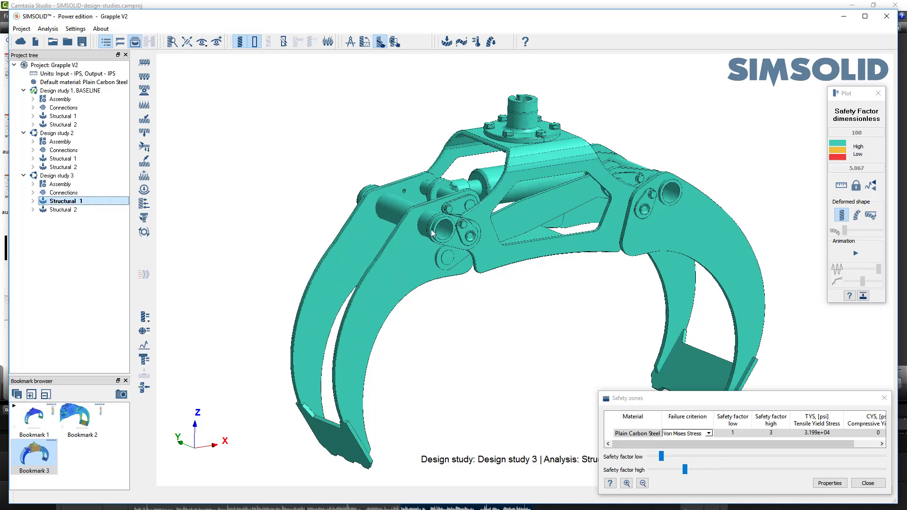
{"action": "left_click", "coordinate": [63, 169]}
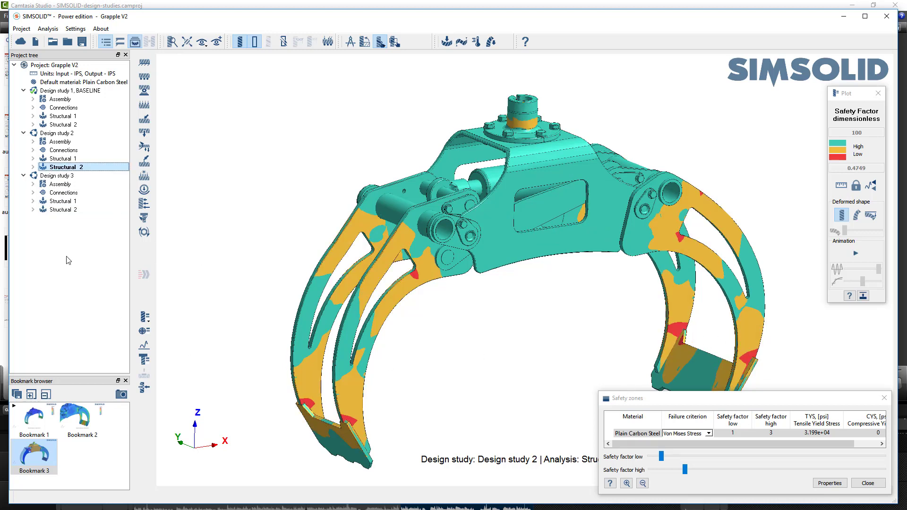
{"action": "left_click", "coordinate": [64, 210]}
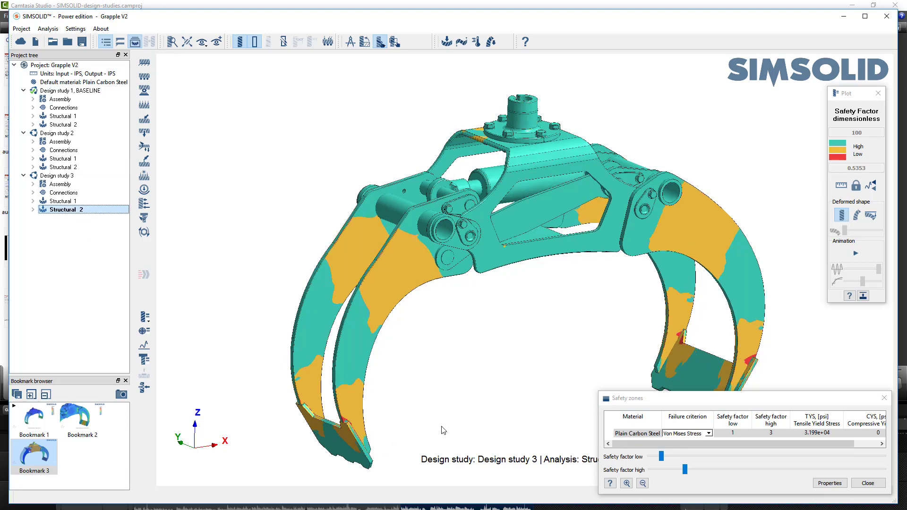